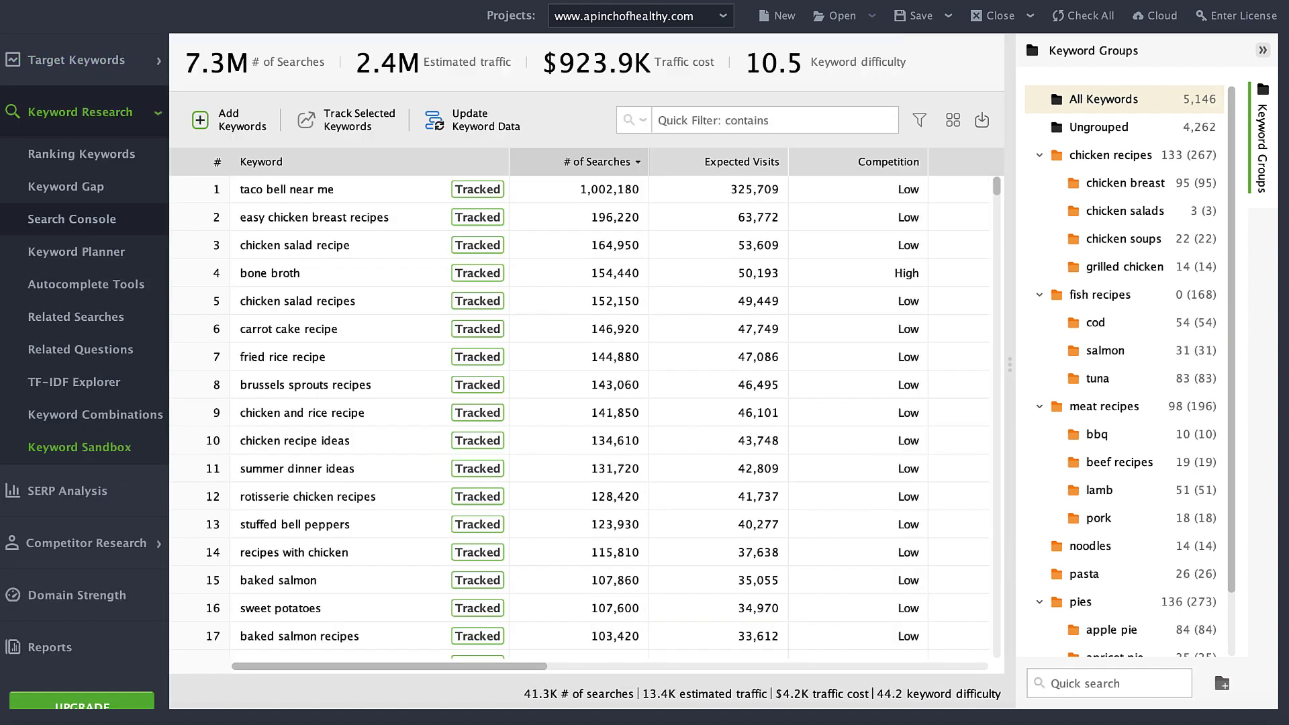
Switch to Keyword Research and show the Related Searches list of found keywords.
click(81, 154)
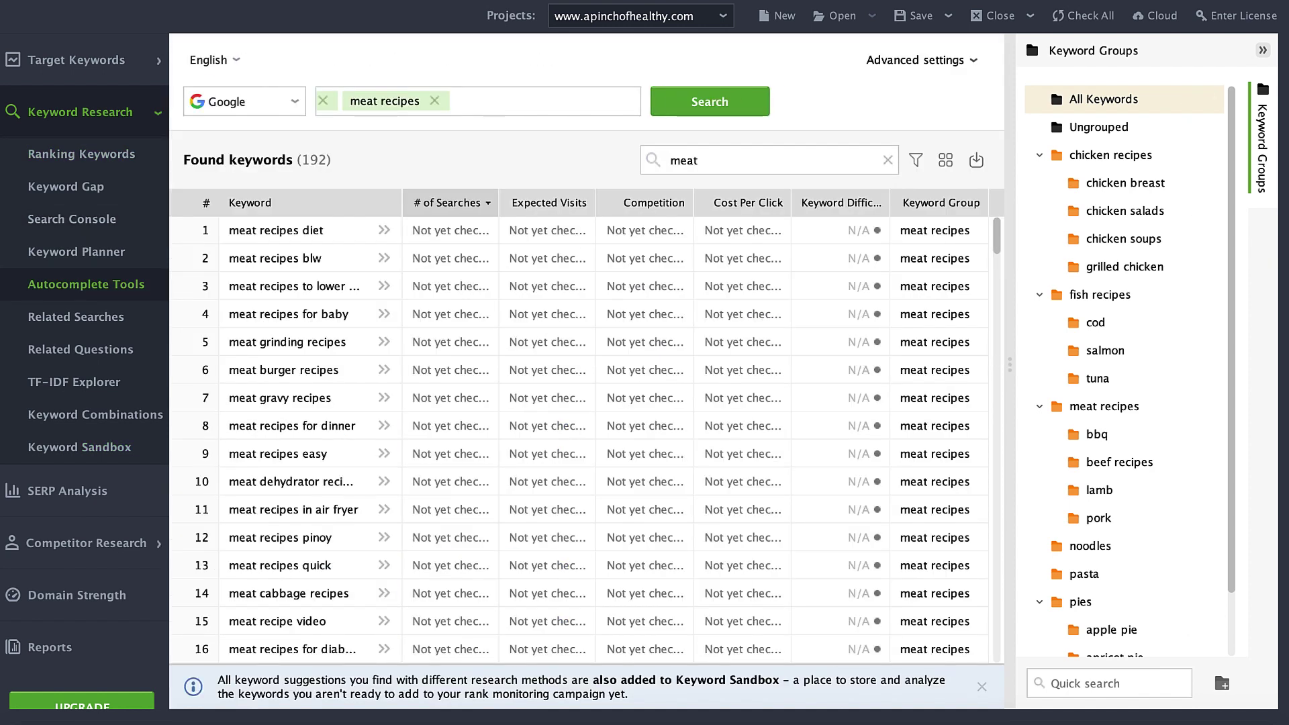
click(75, 316)
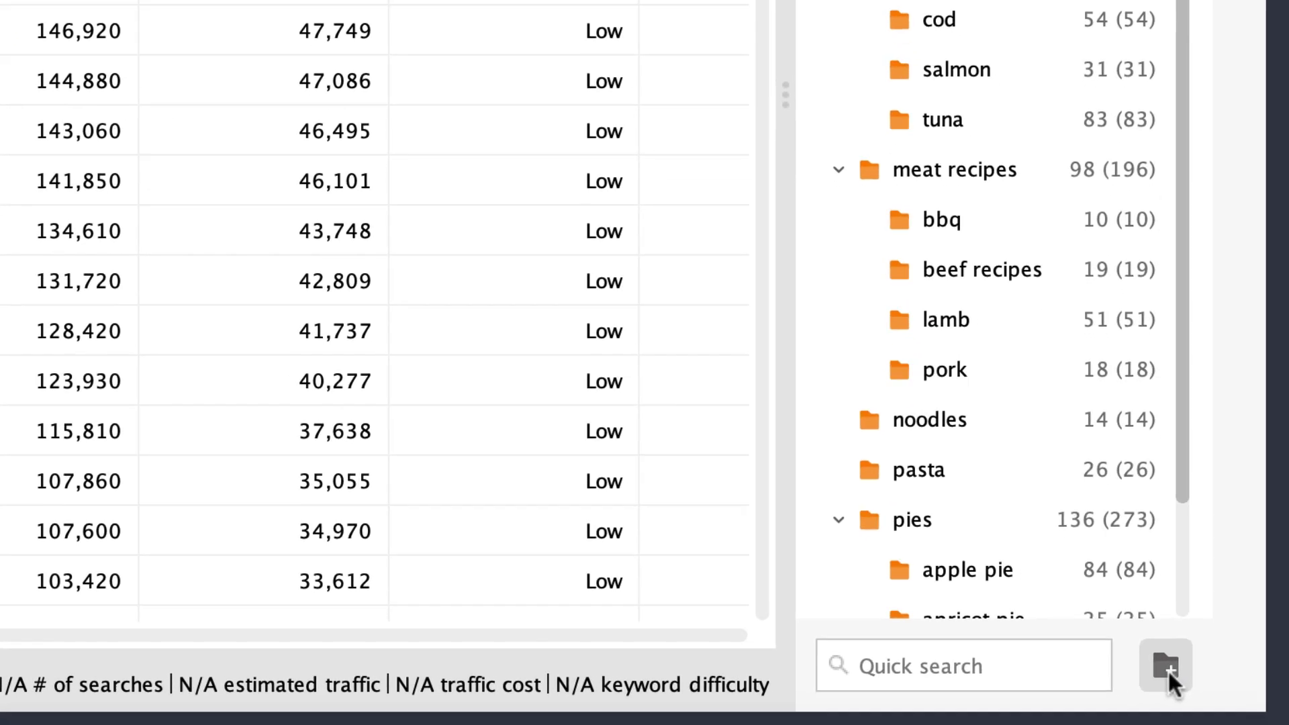
Create a new keyword group named 'smoothie recipes'.
click(1167, 668)
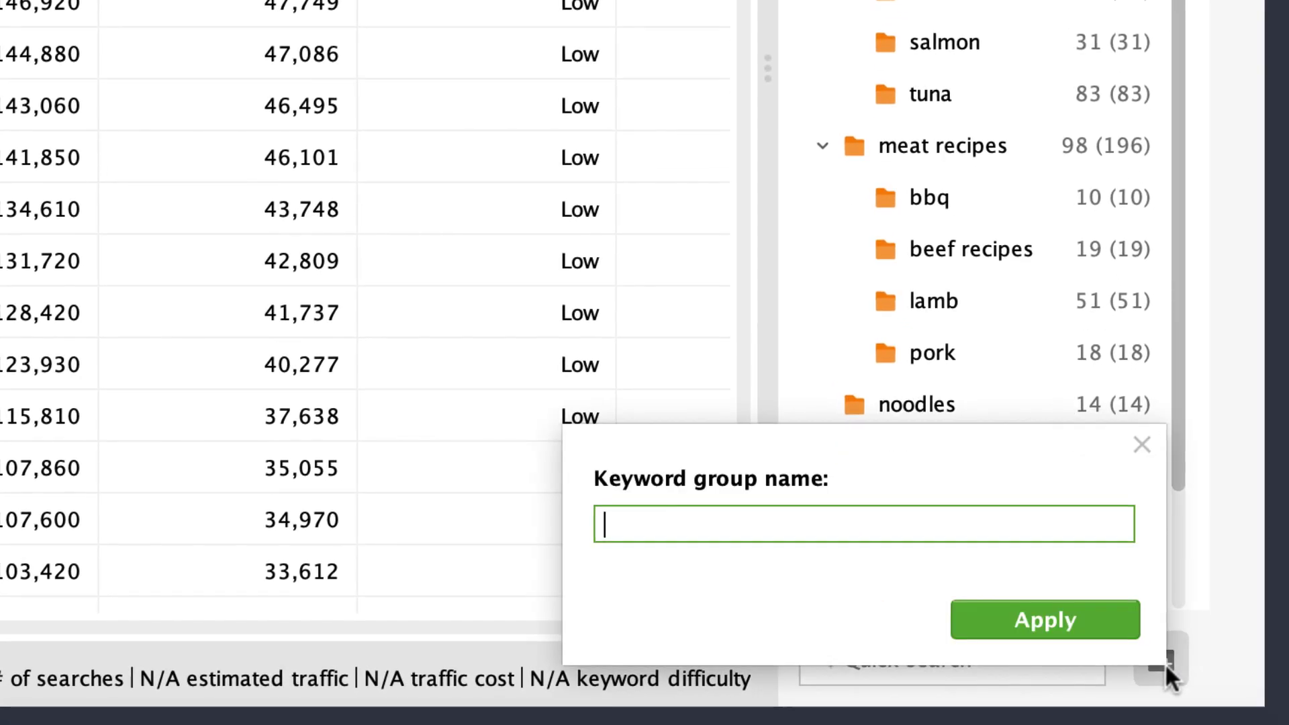
text(smoothie recipes)
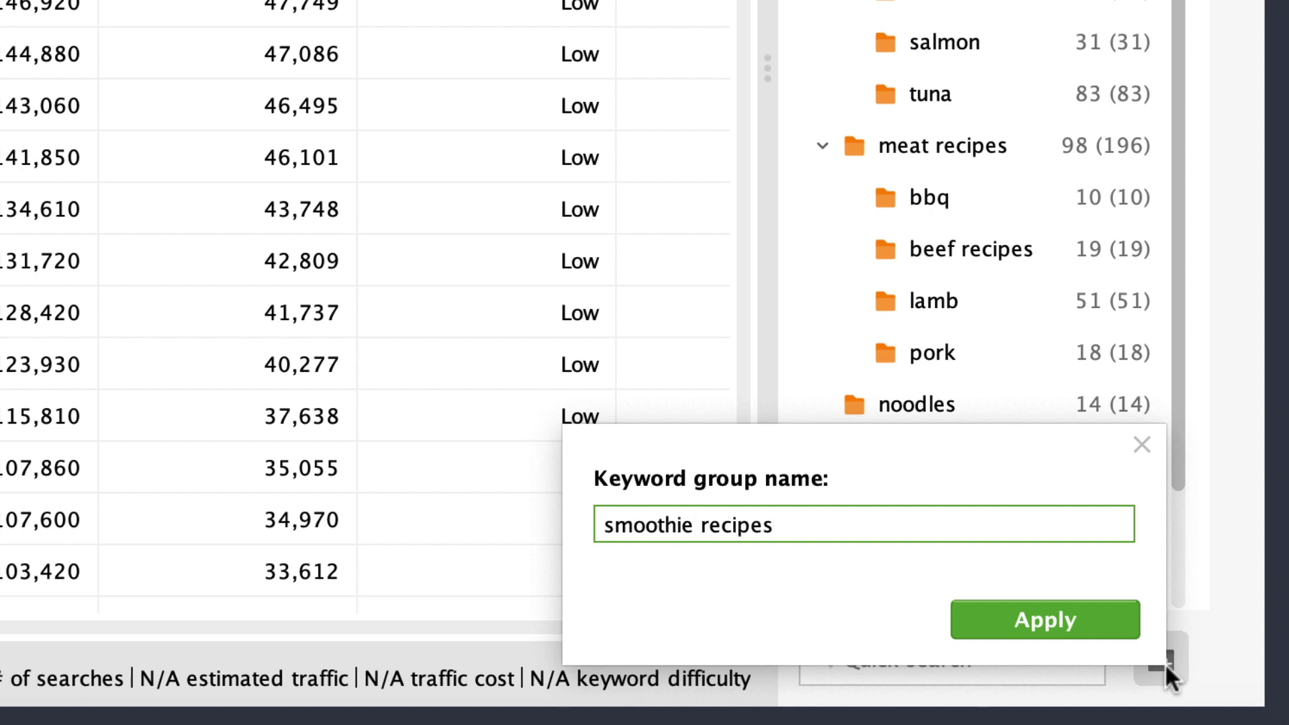
key(Return)
scroll(1180, 454, down, 1)
drag(1180, 454, 1178, 664)
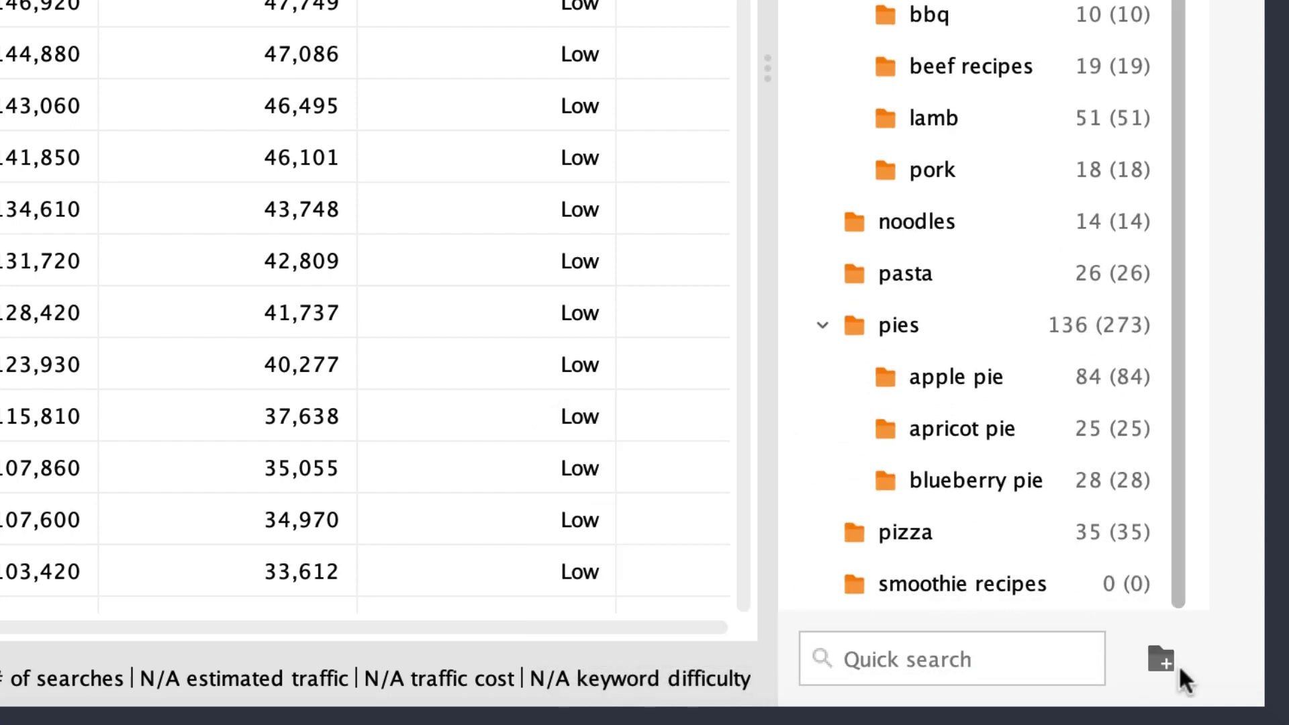
Add a 'green smoothie' subgroup inside 'smoothie recipes'.
right_click(1045, 585)
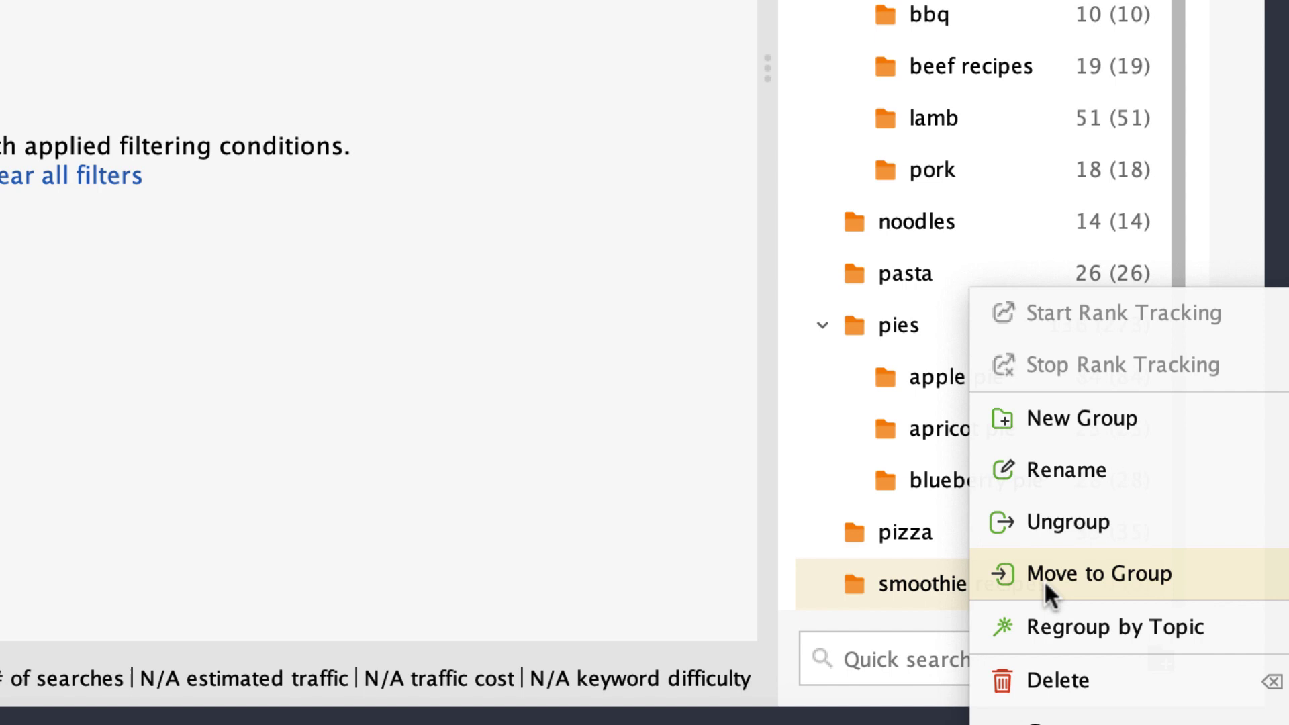
click(1082, 413)
text(g)
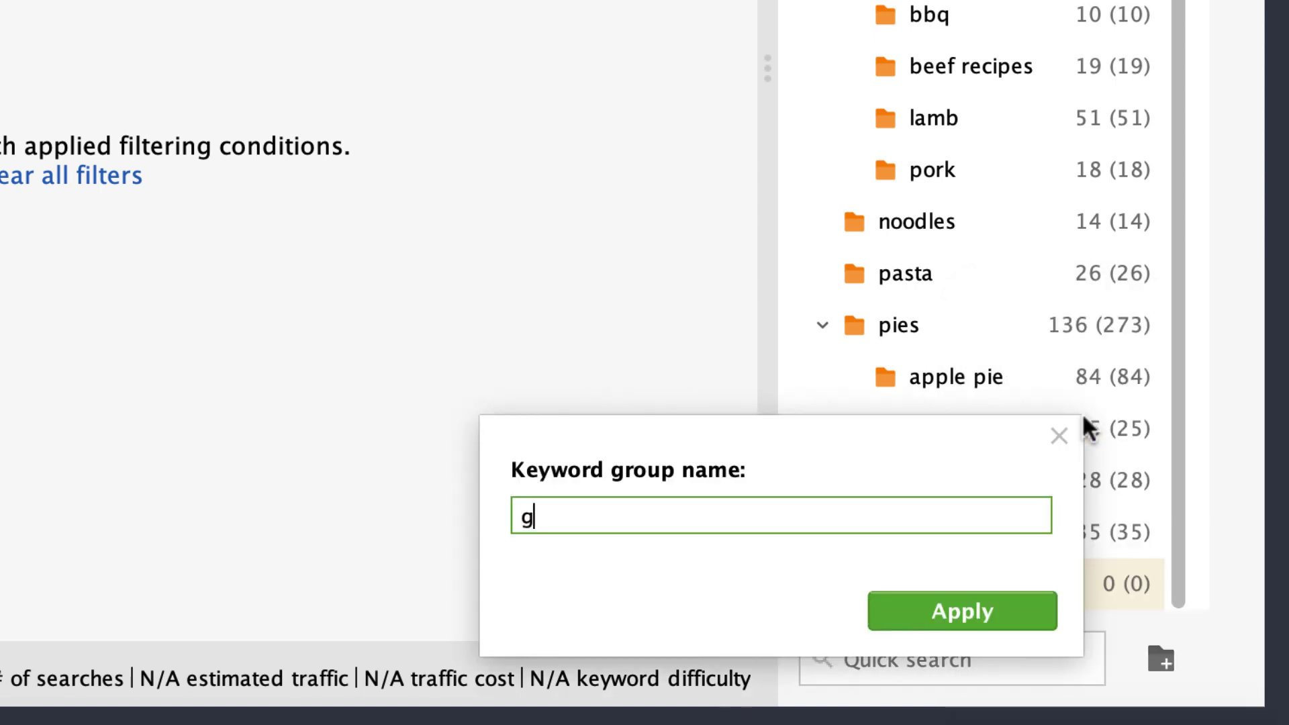
text(reen smoothie)
key(Return)
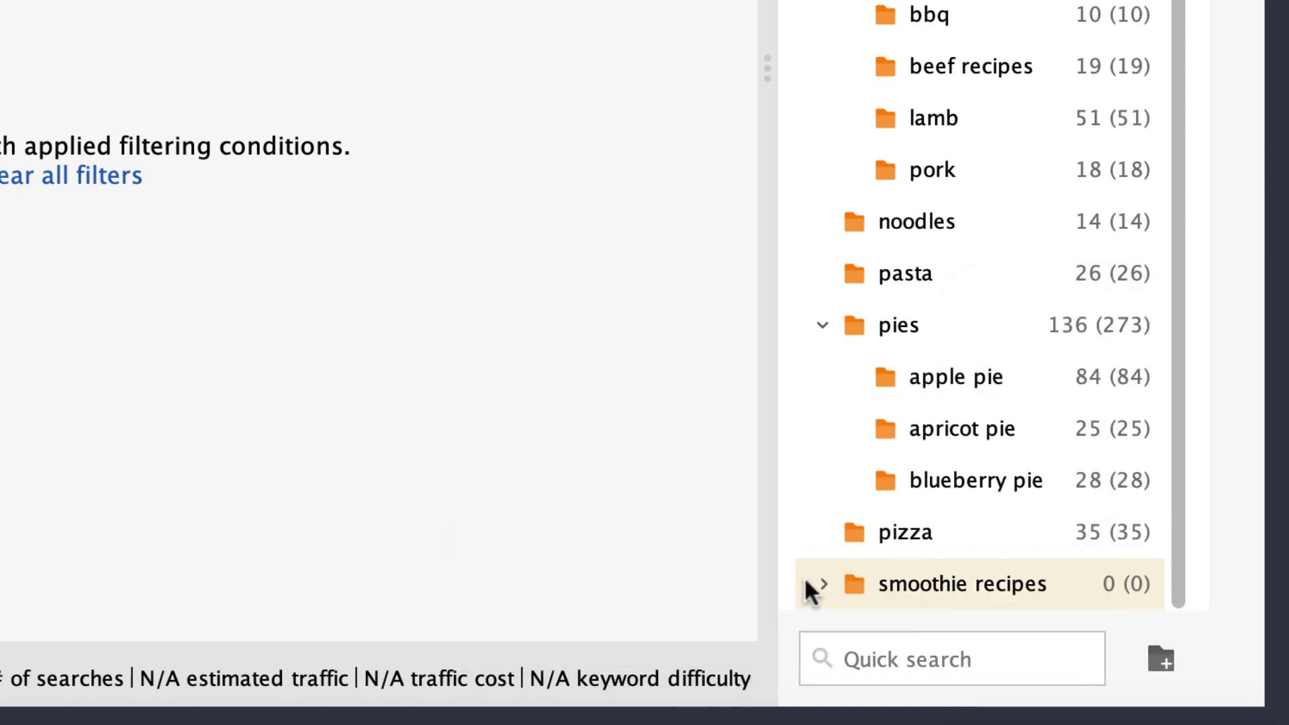
Move the filtered green smoothie keywords into the 'green smoothie' subgroup.
click(821, 585)
scroll(1180, 495, down, 2)
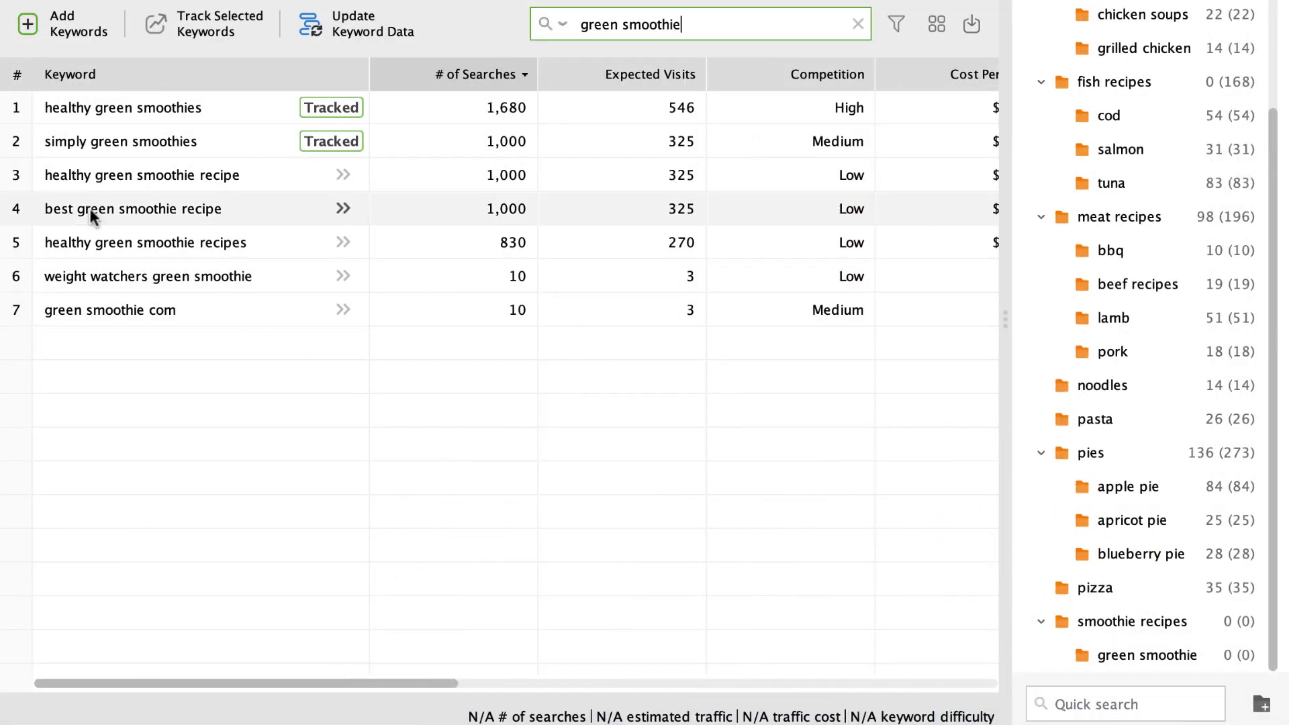
mouse_move(57, 110)
mouse_down()
mouse_move(82, 310)
mouse_move(642, 442)
mouse_move(1025, 606)
mouse_move(1051, 639)
mouse_move(1106, 651)
mouse_up()
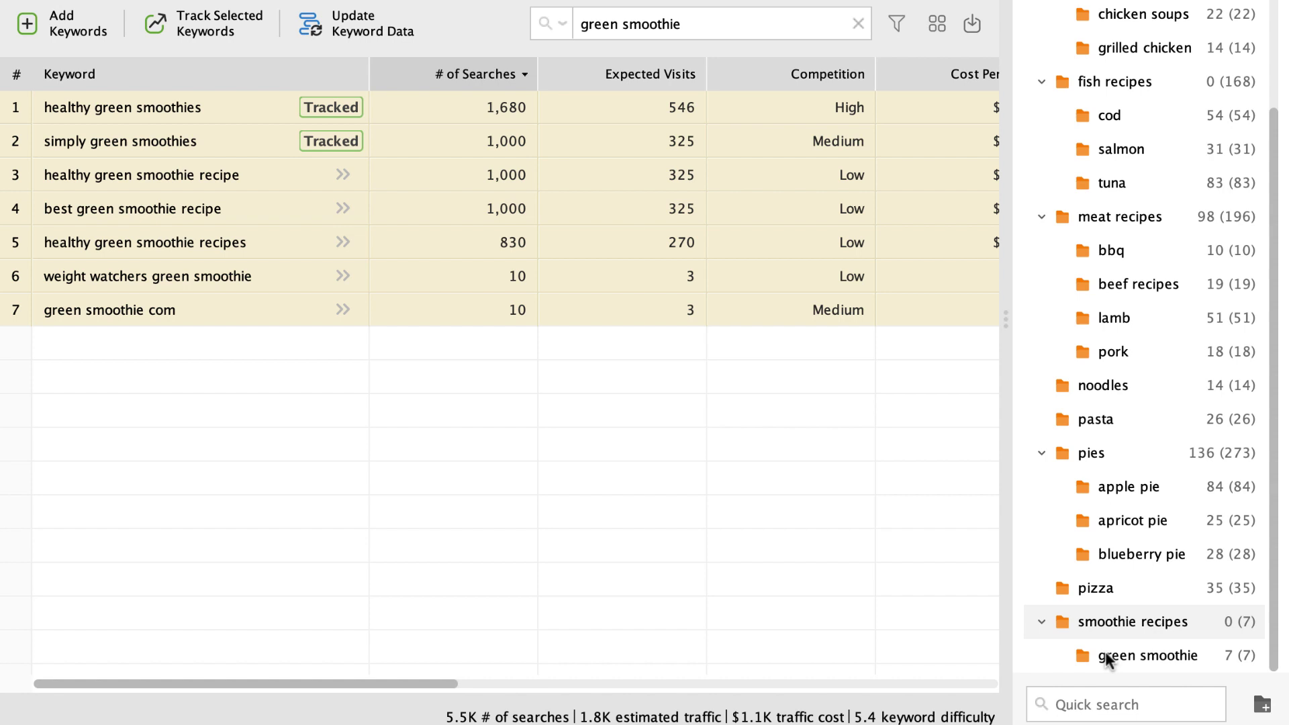
Move 'best green smoothie recipe' into 'smoothie recipes' and nest bbq under fish recipes.
click(99, 212)
drag(100, 213, 1069, 620)
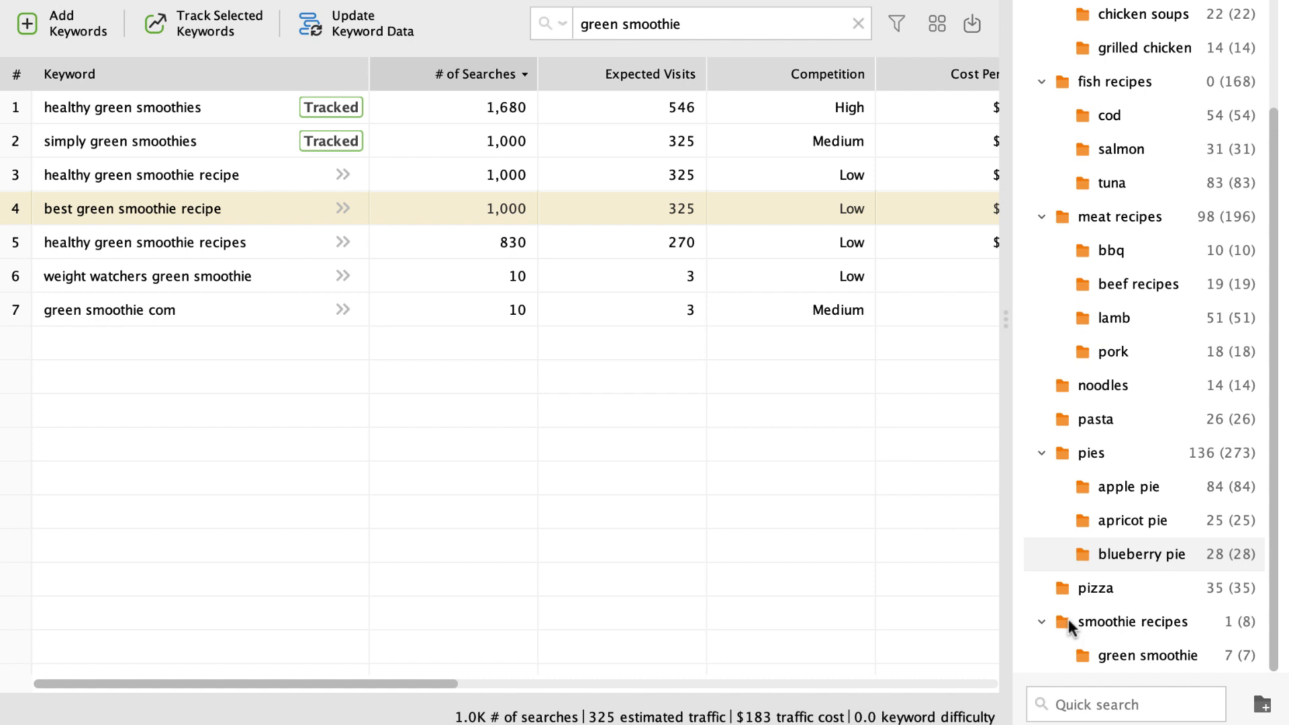
click(1135, 250)
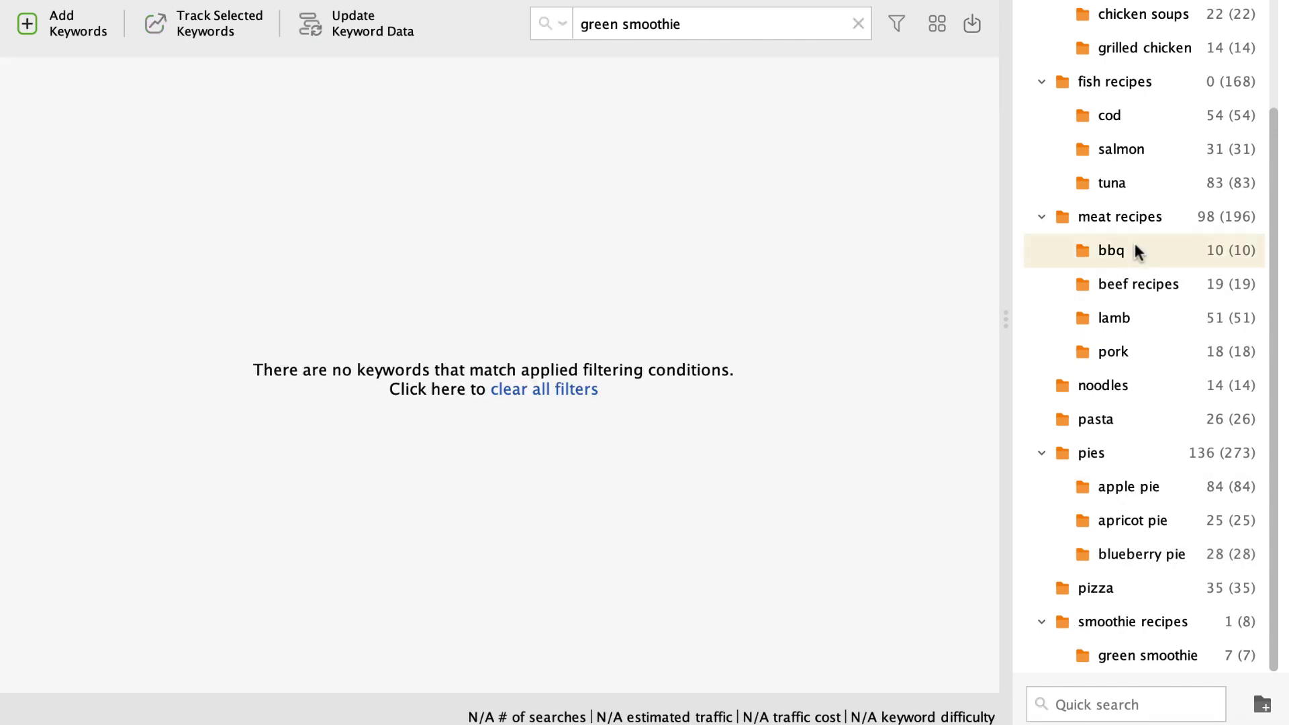
drag(1135, 247, 1094, 78)
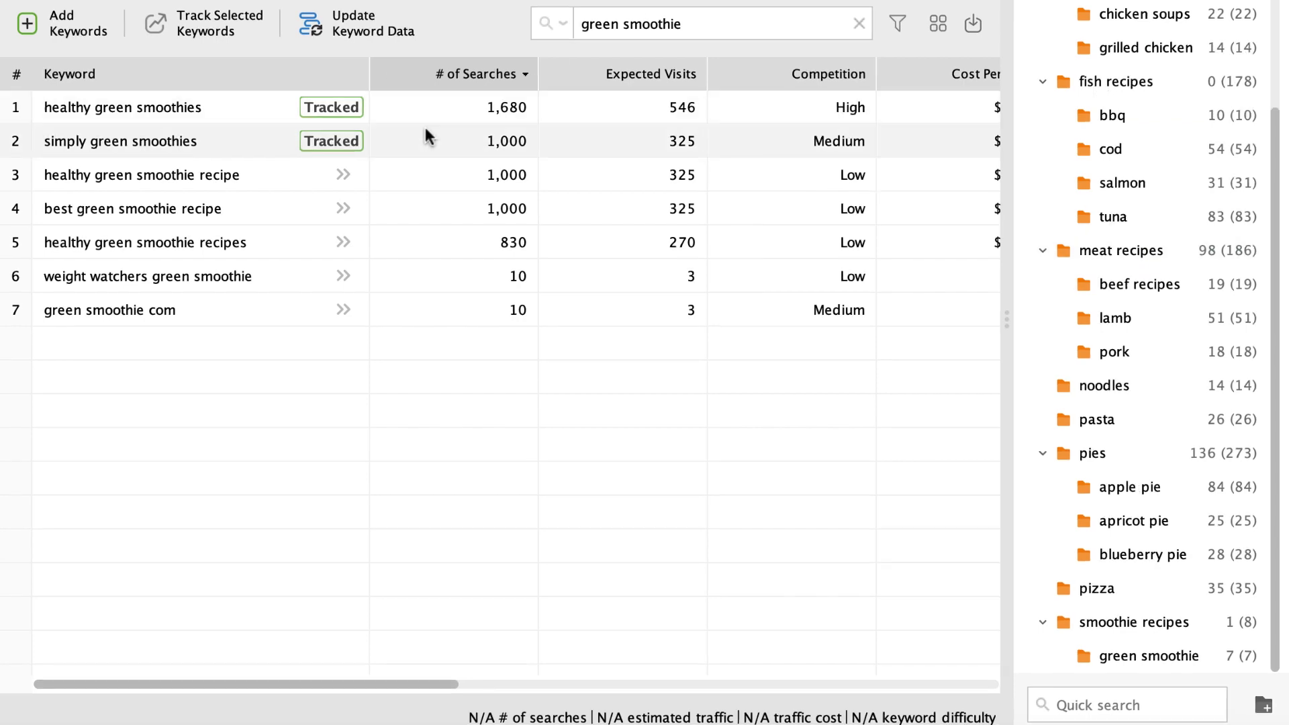
click(342, 176)
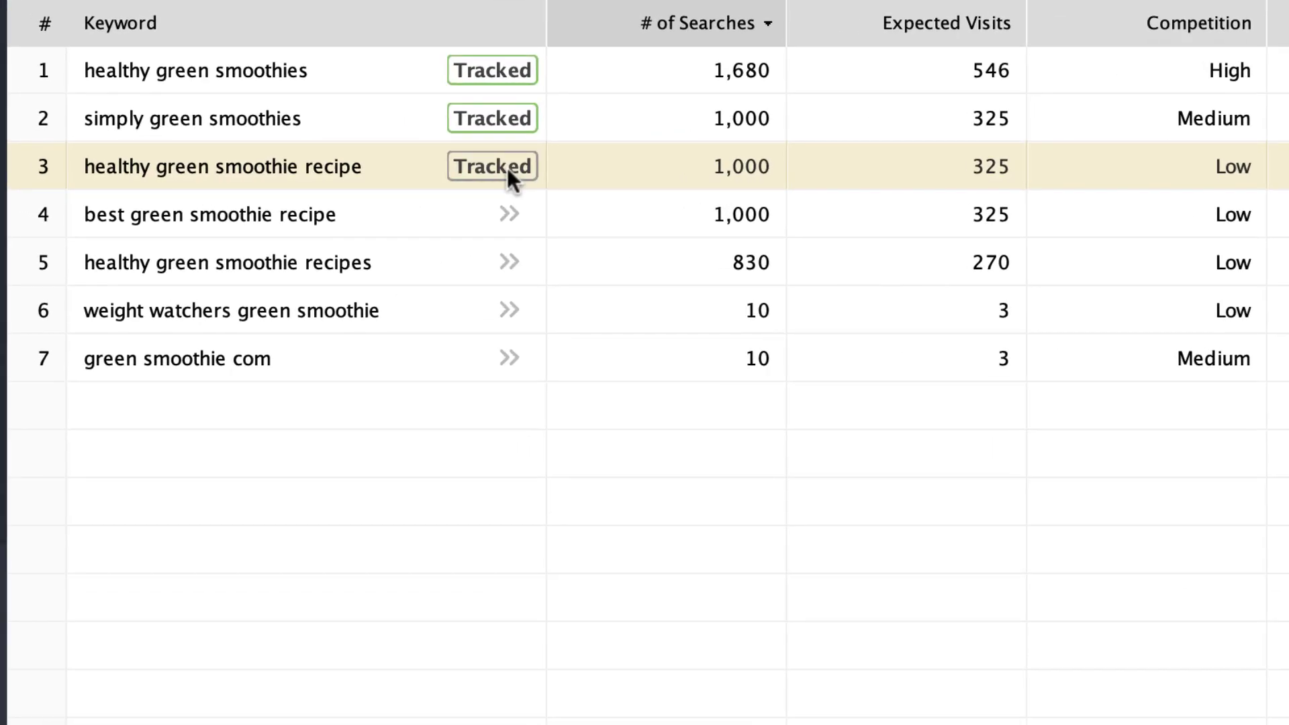
click(509, 215)
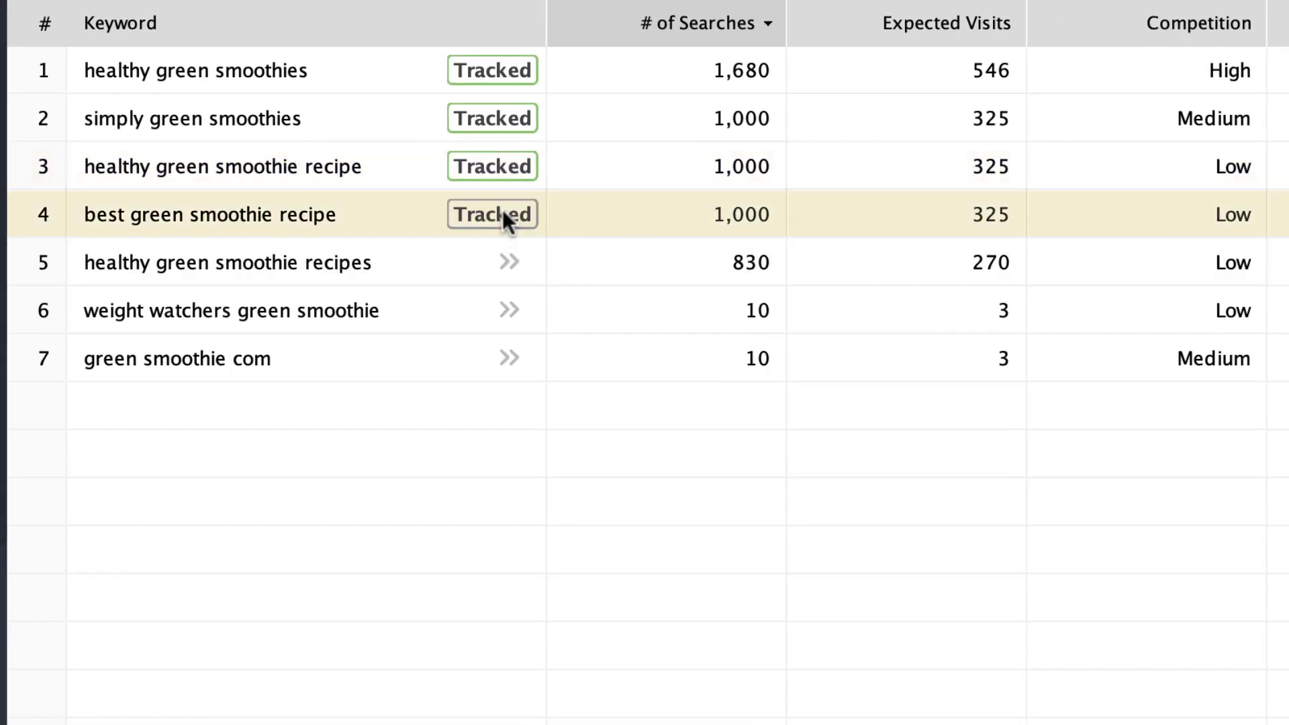
click(507, 270)
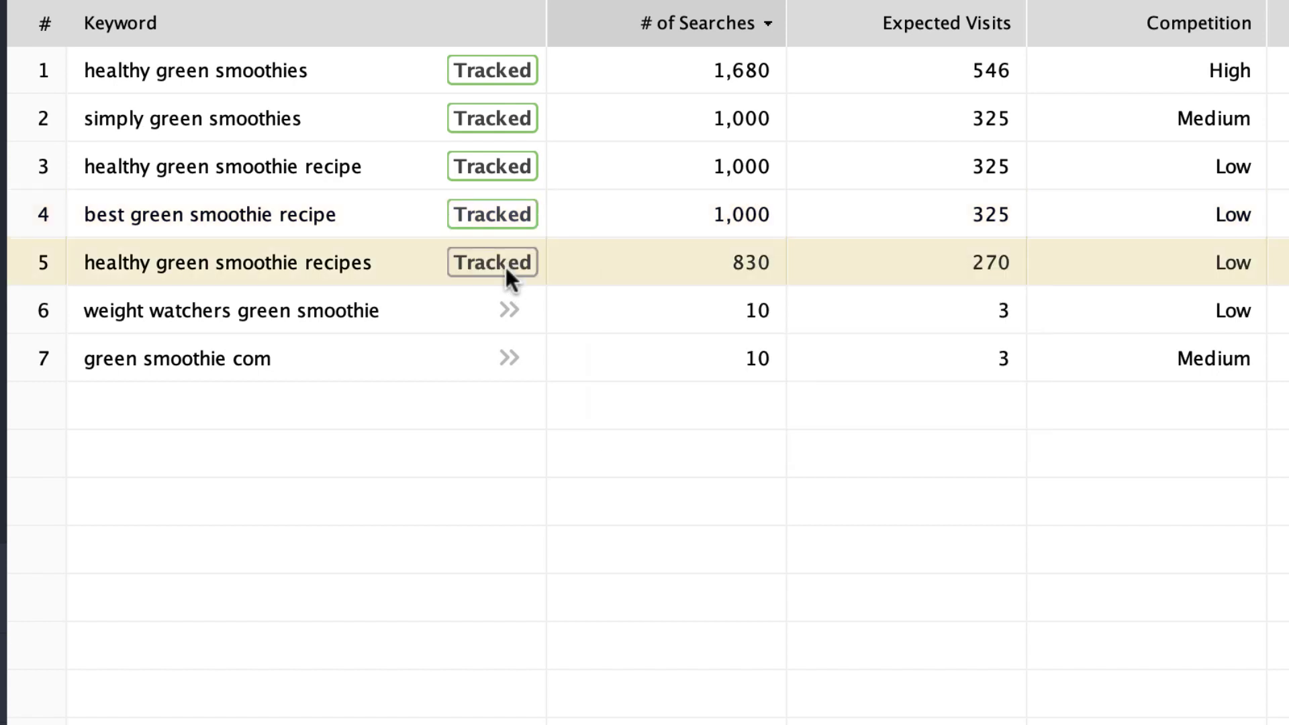
click(505, 268)
click(492, 219)
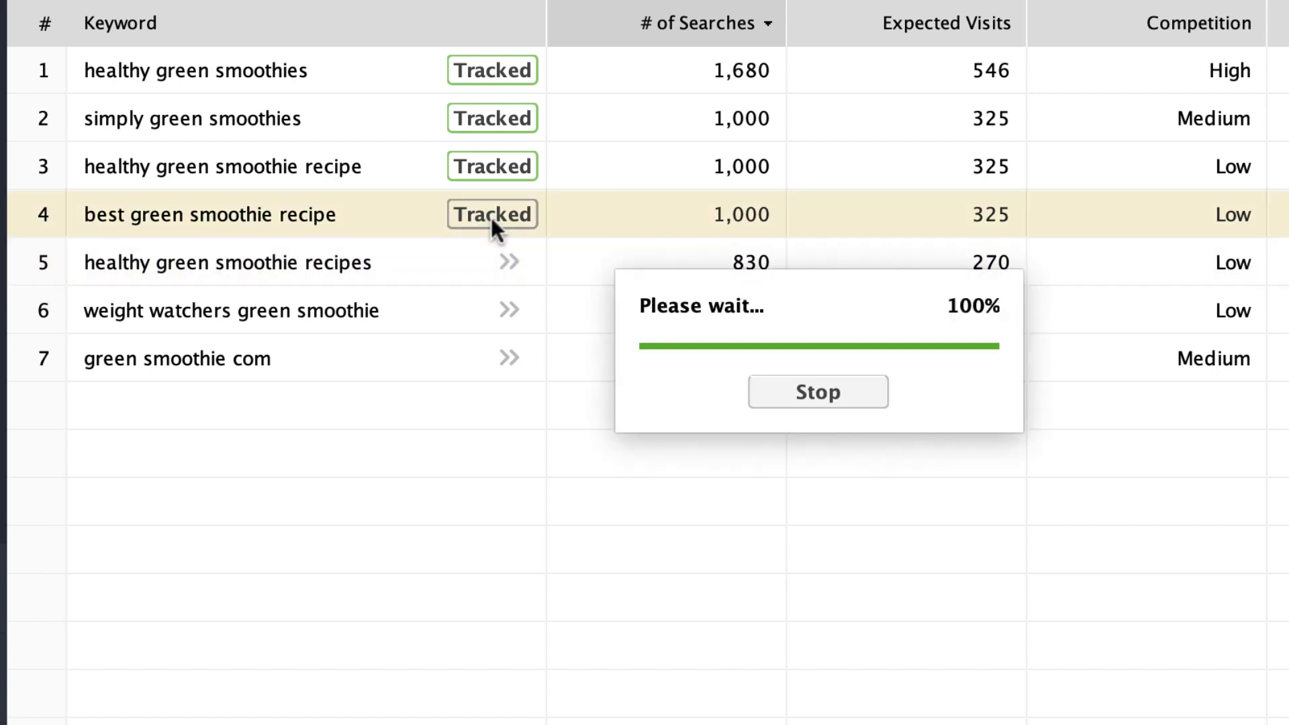
click(509, 168)
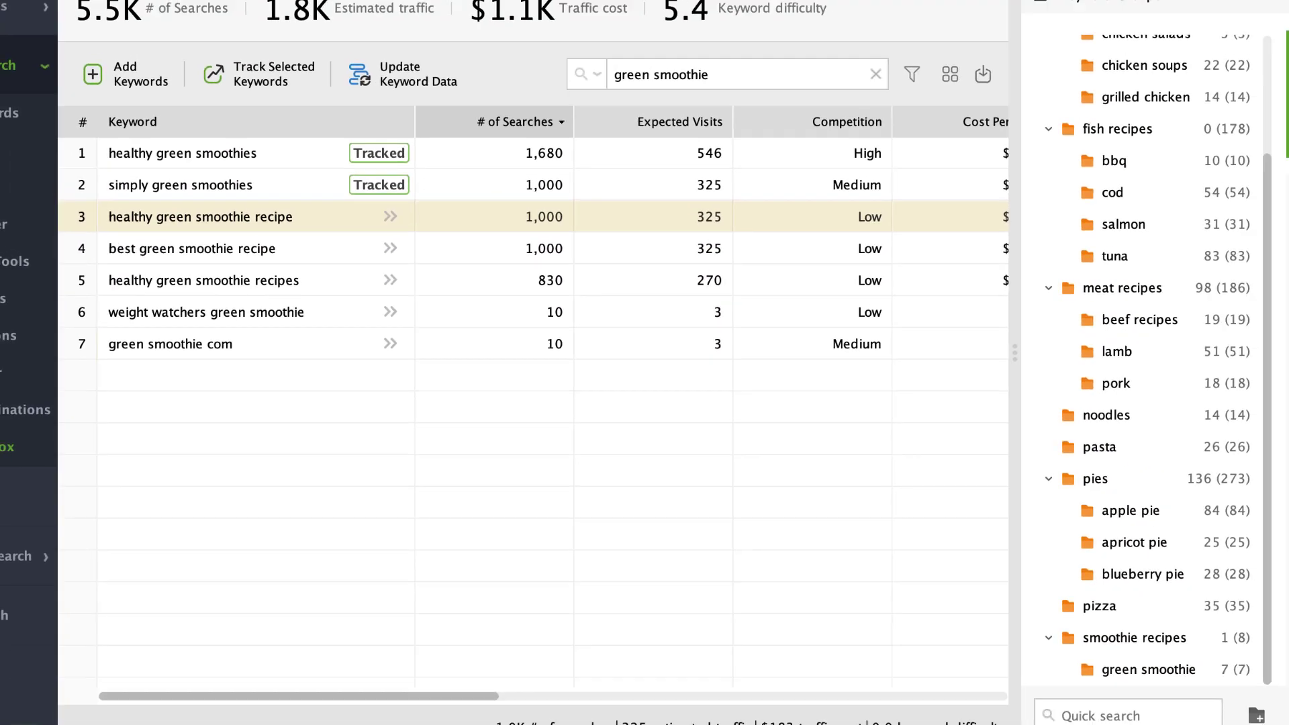
Delete the tuna group together with its 83 keywords.
right_click(1126, 255)
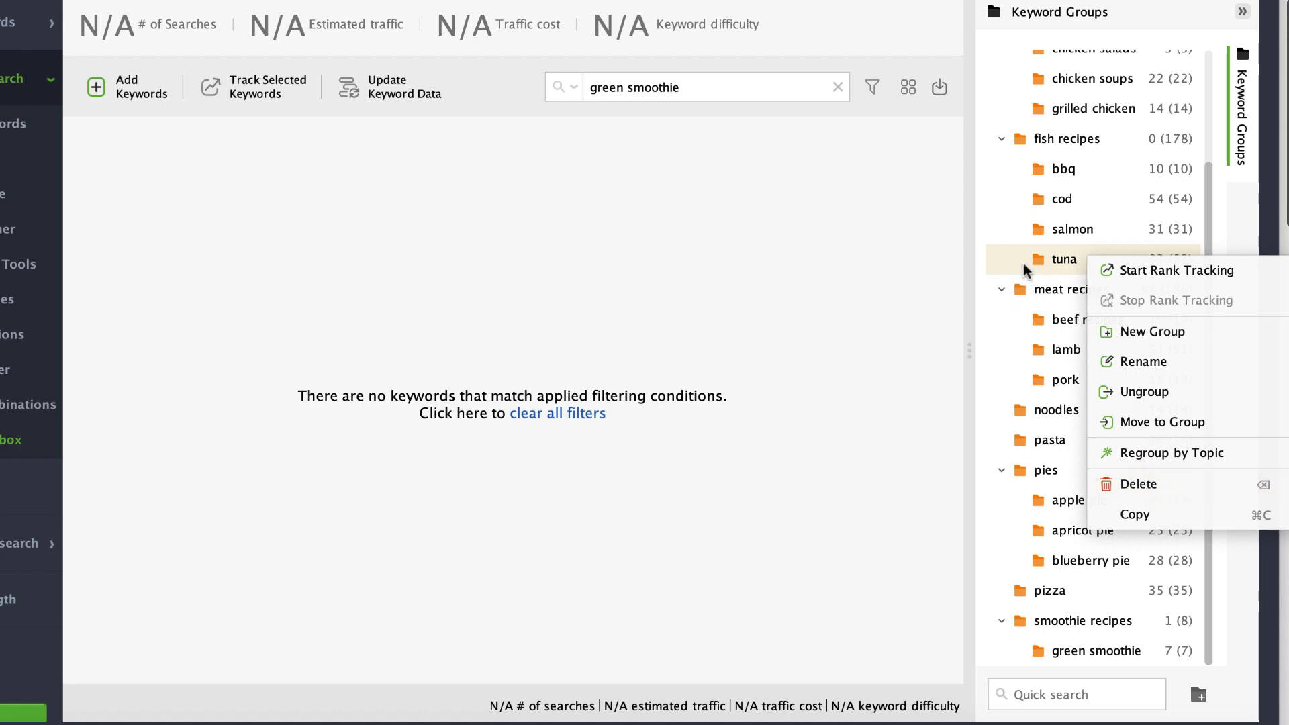
drag(1029, 267, 1029, 632)
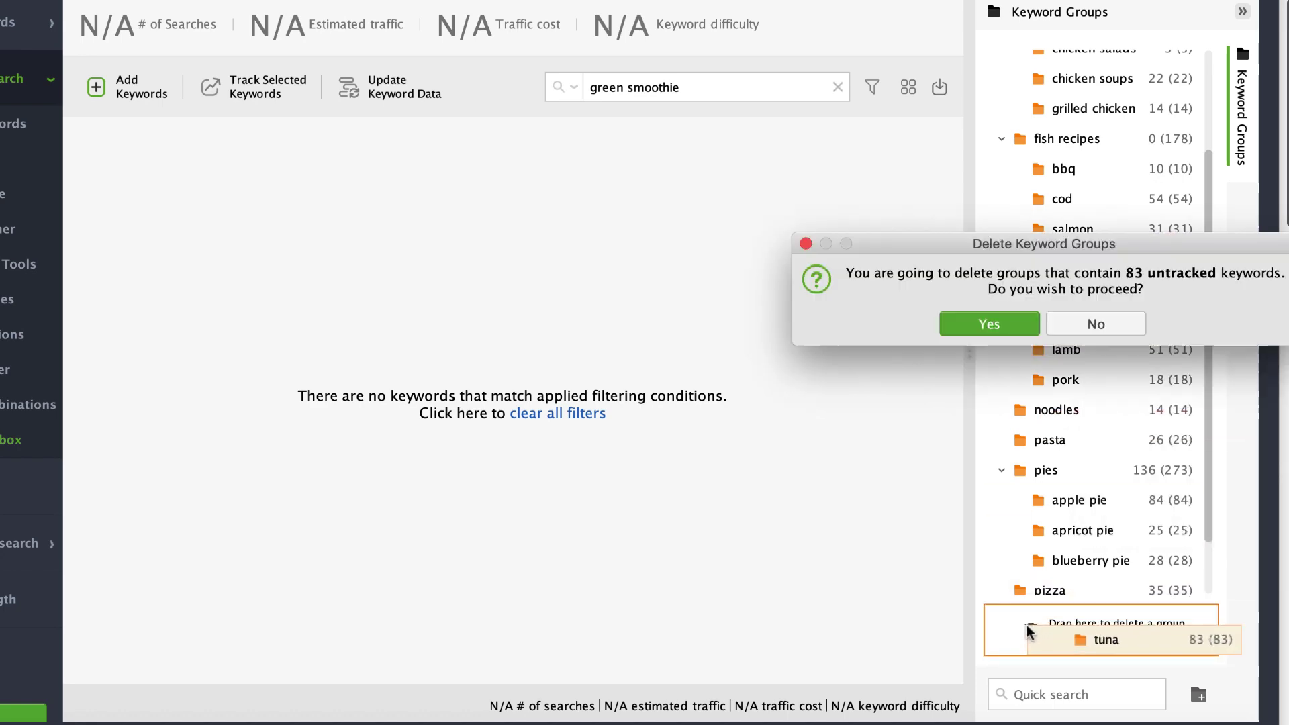
click(990, 323)
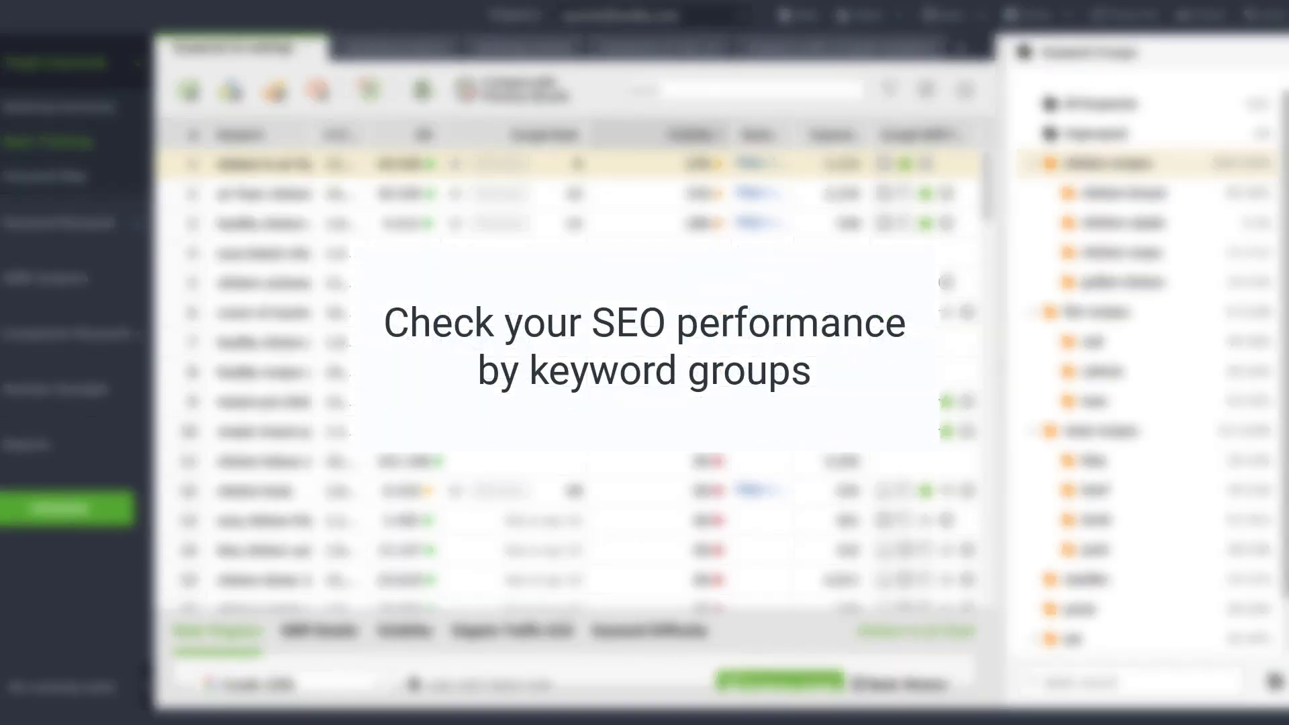
View the chicken breast, chicken salads, chicken soups and grilled chicken groups in turn.
click(1068, 198)
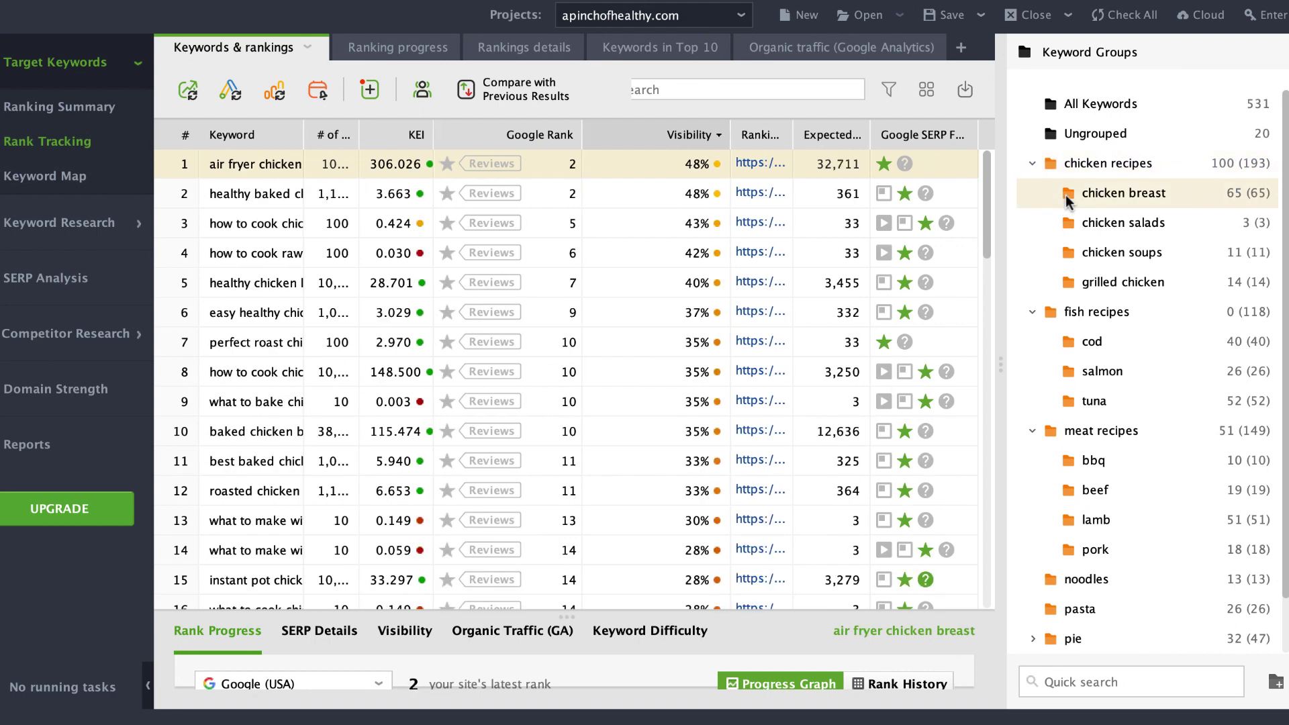
click(1072, 229)
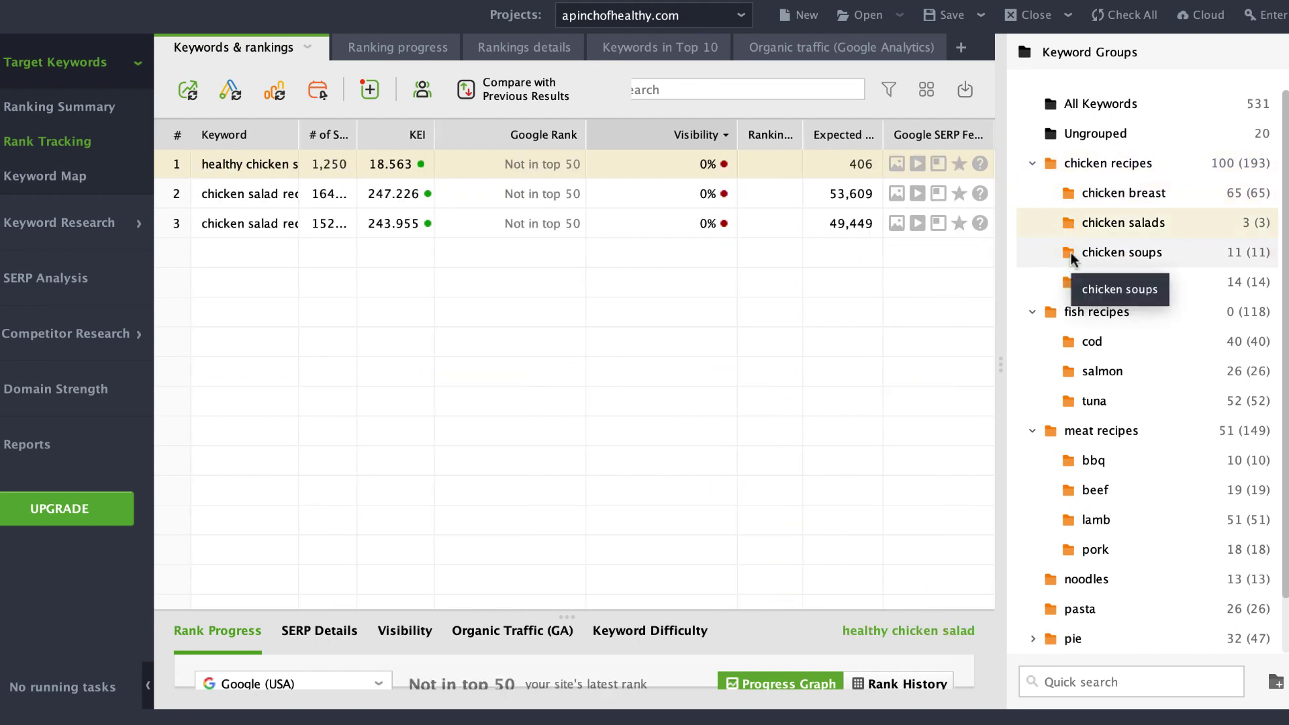
click(1071, 258)
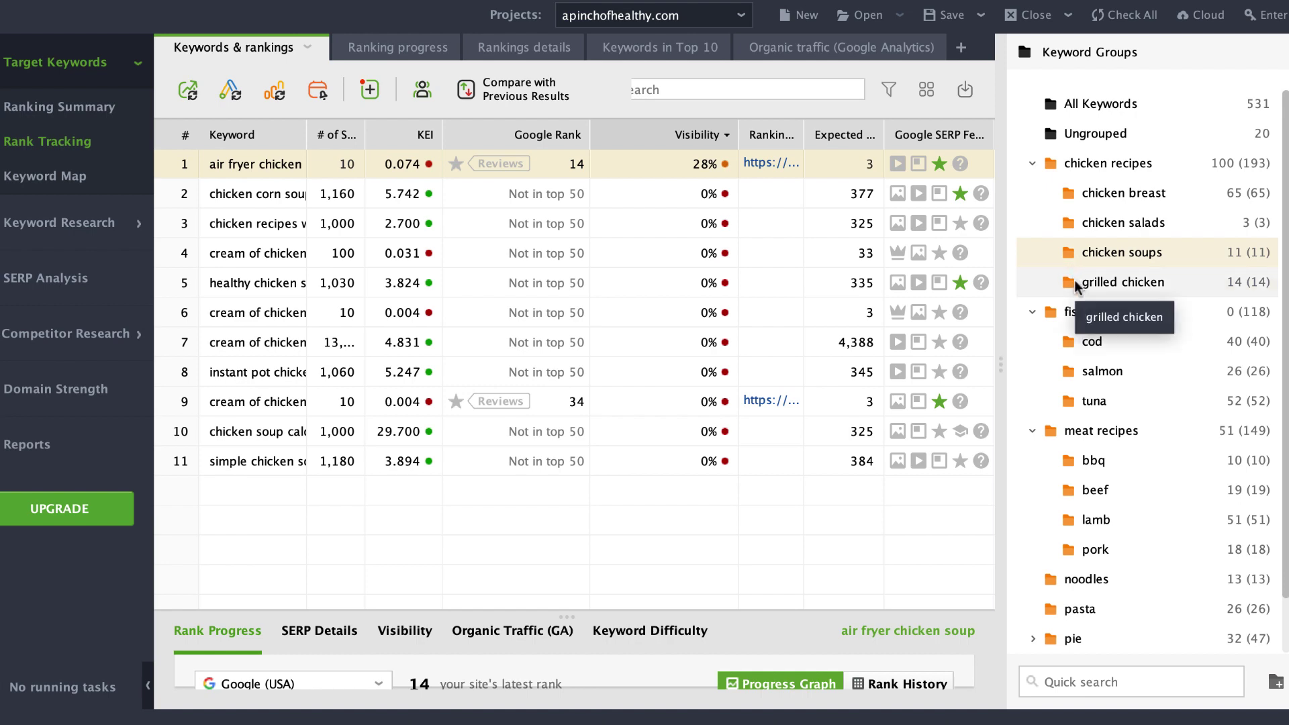
click(1075, 286)
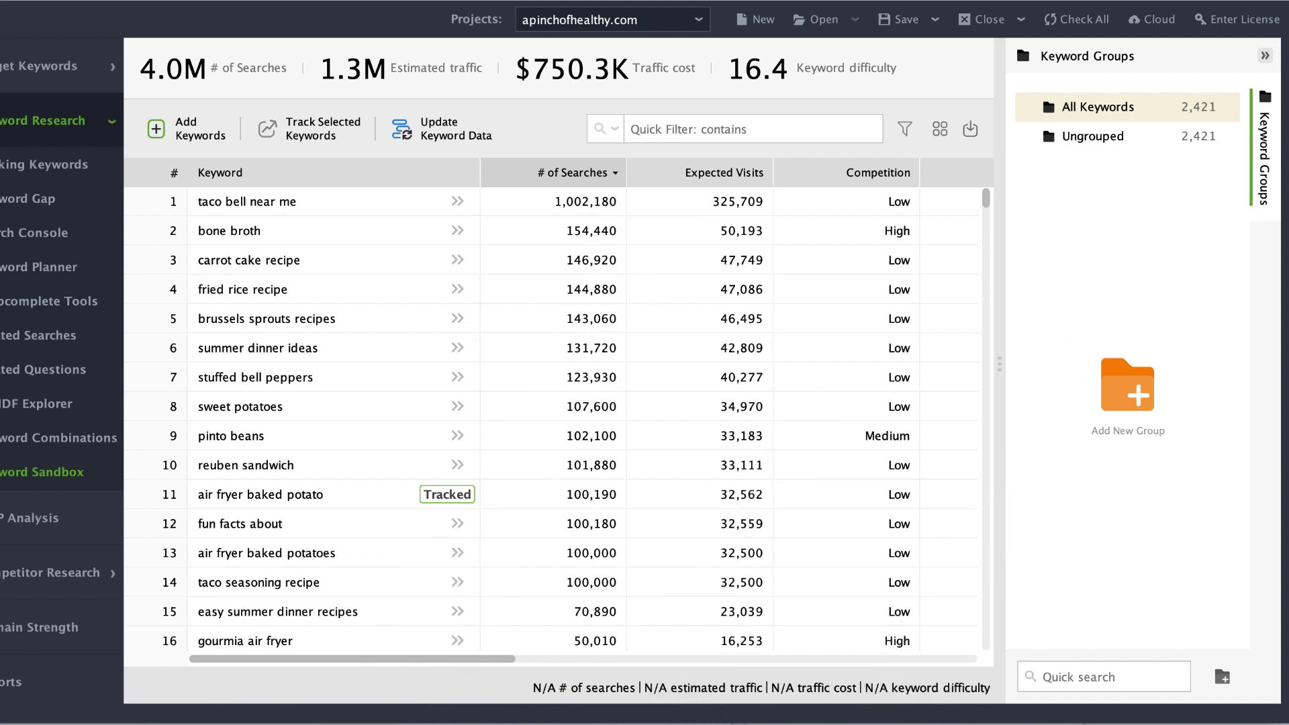
Regroup the Ungrouped keywords by topic with Medium semantic similarity.
right_click(1108, 137)
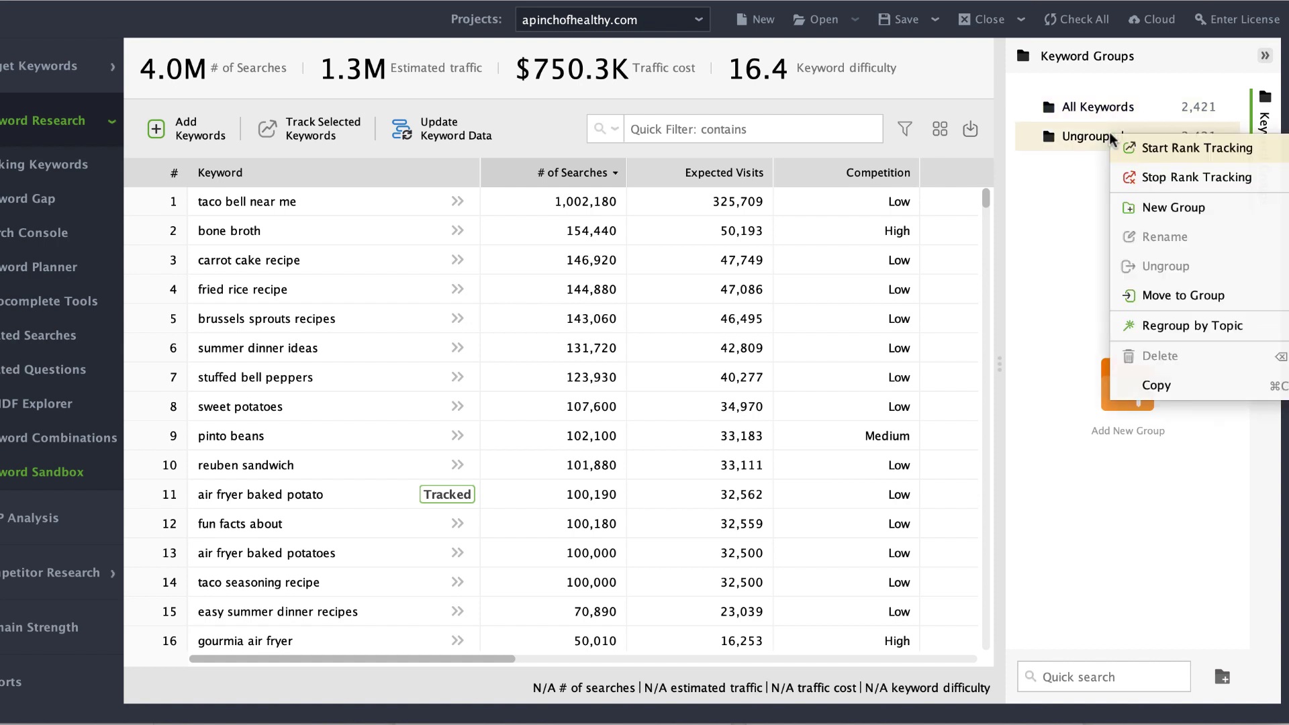
click(1167, 325)
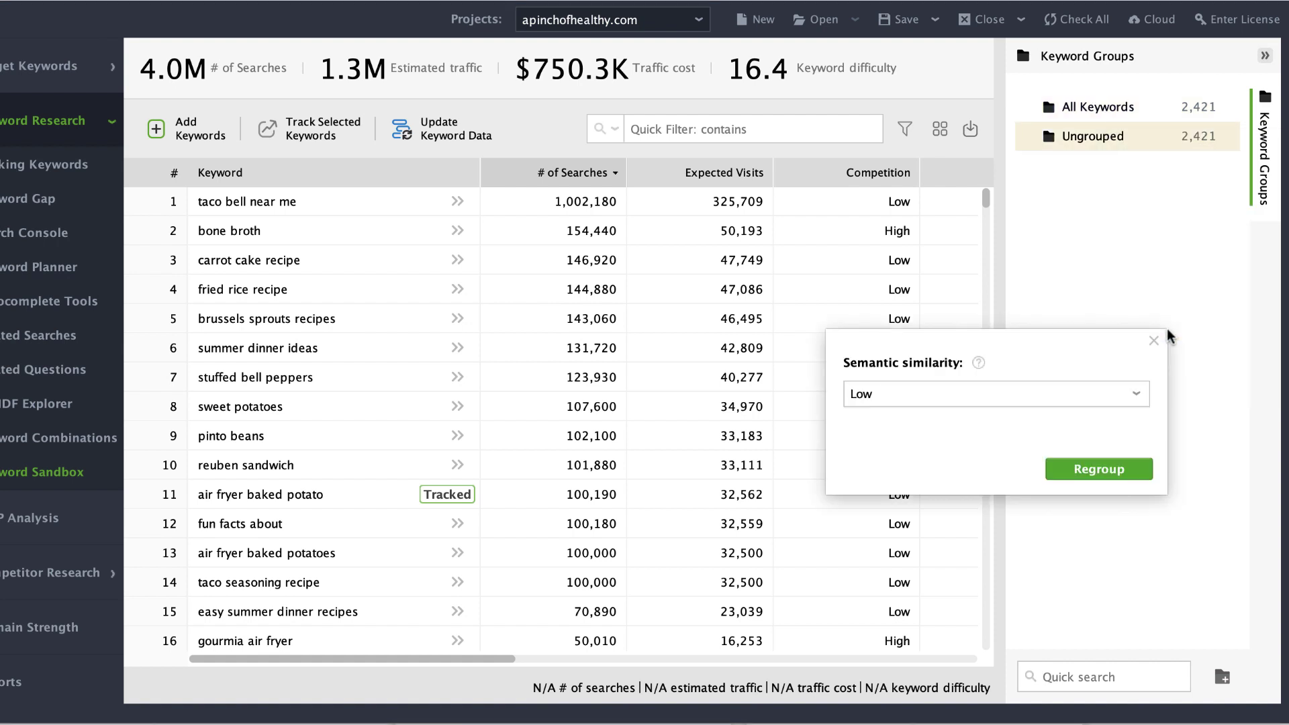
click(1119, 394)
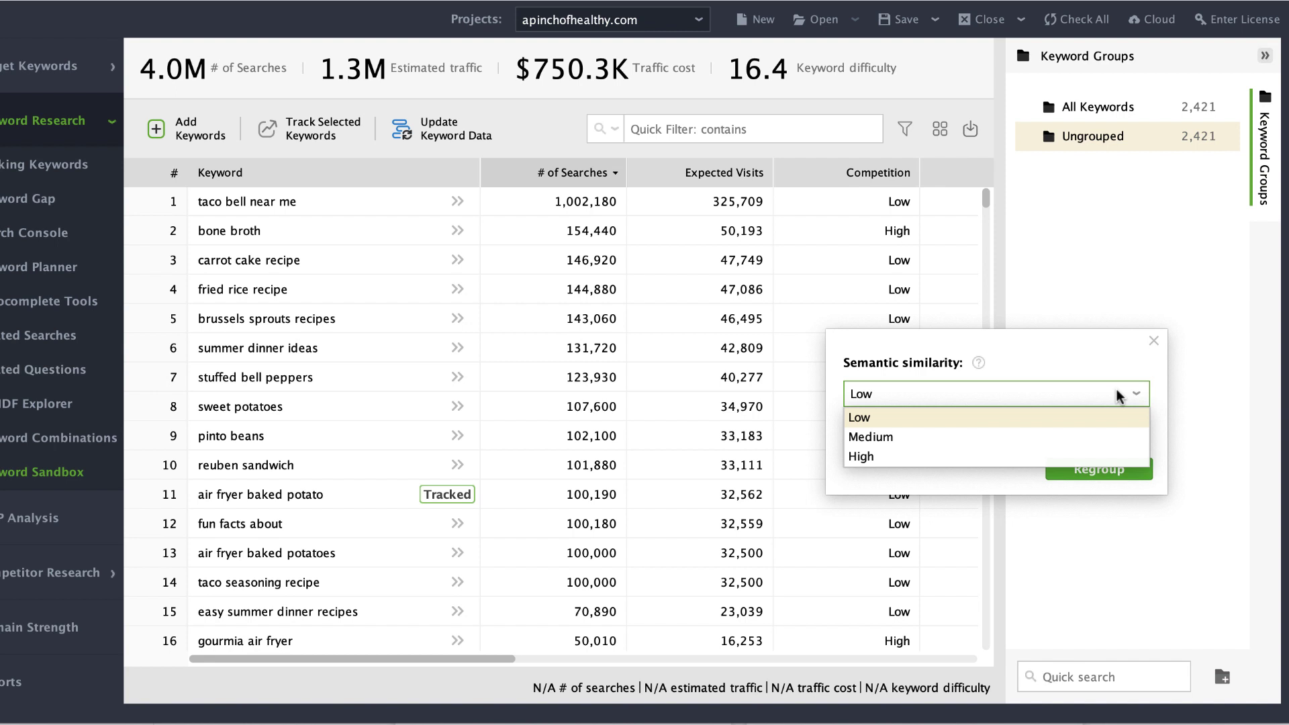
click(1115, 437)
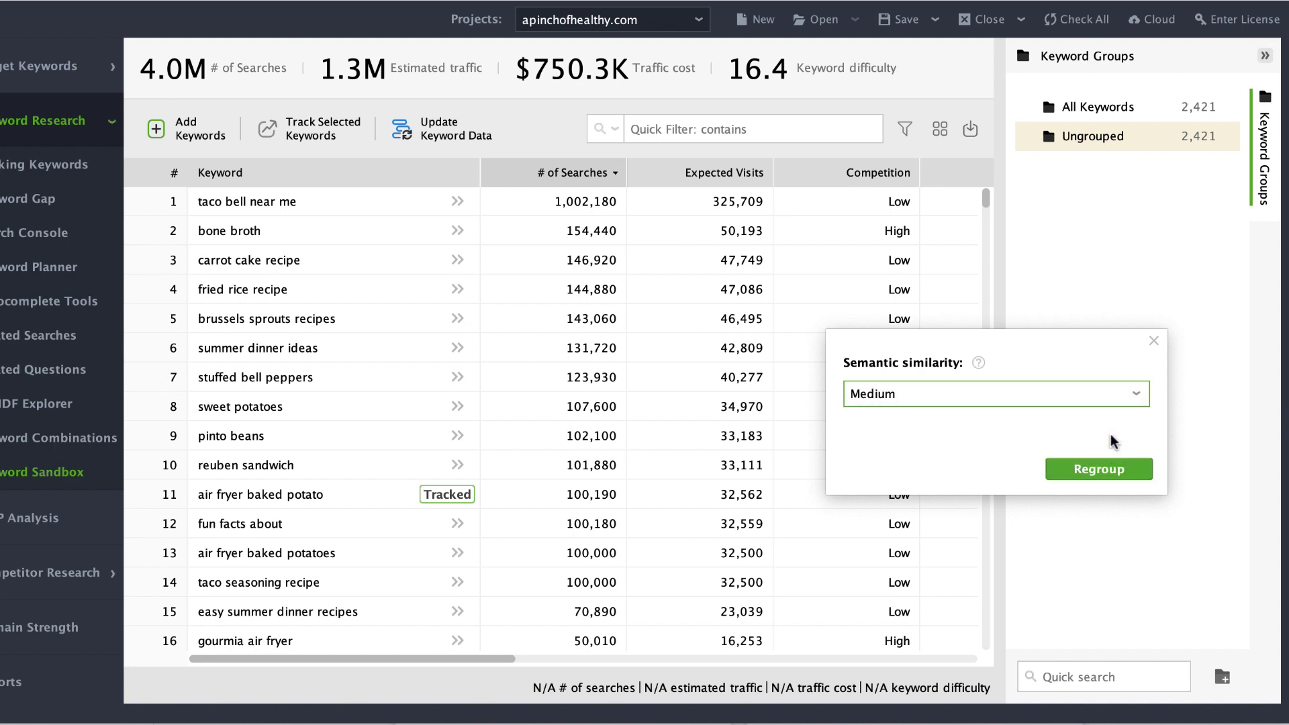
click(1109, 470)
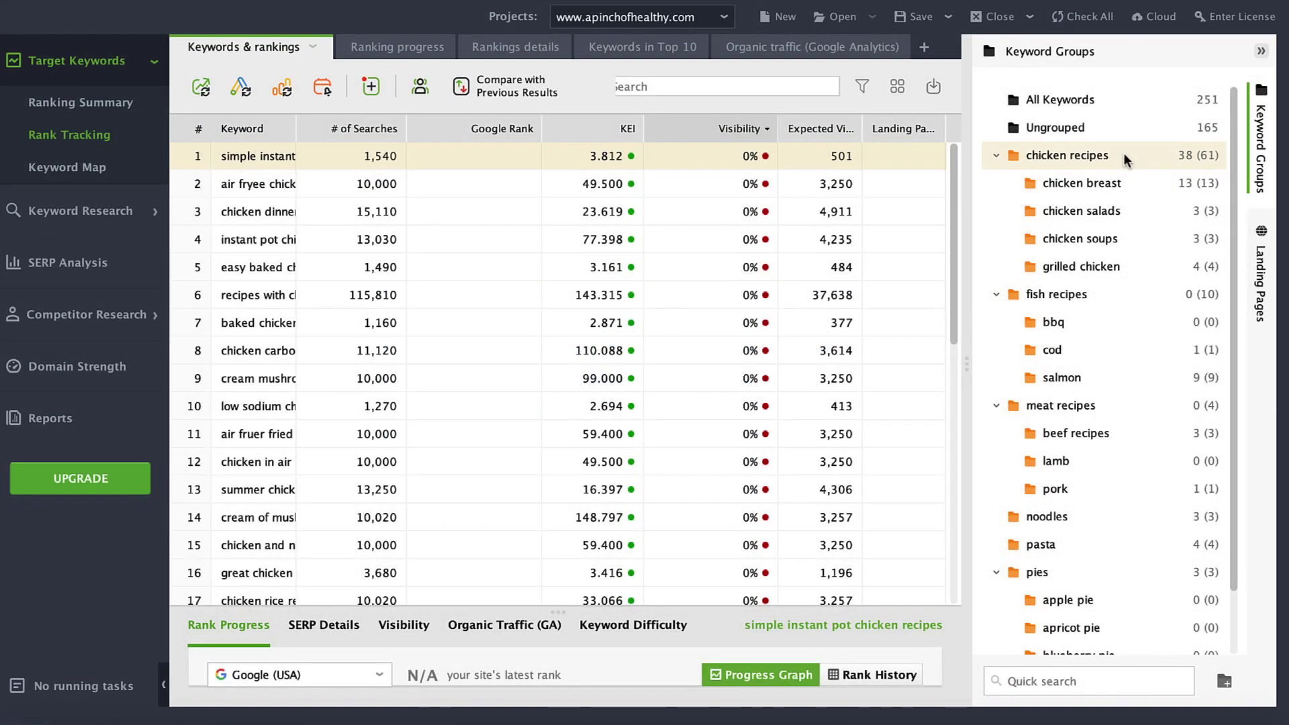
Map chicken recipes to a new landing page, pasting the quick-easy-dinners page URL.
right_click(1124, 153)
click(1147, 169)
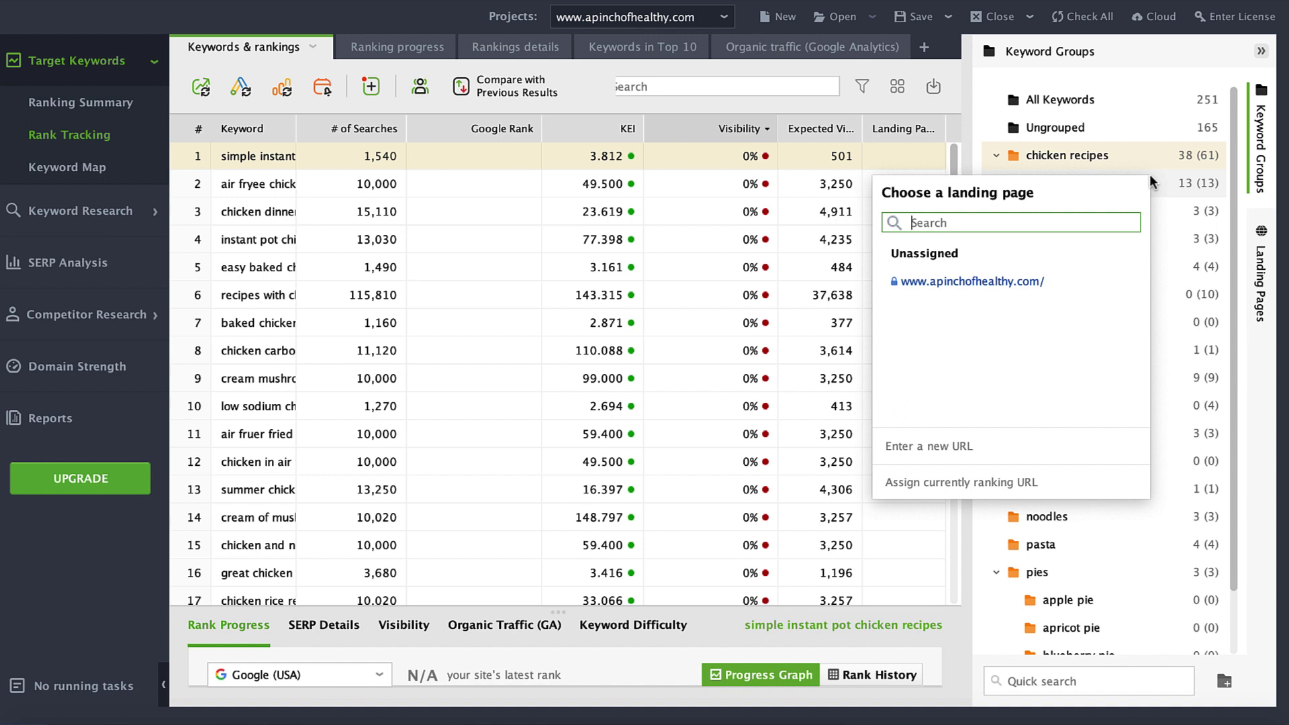
click(969, 445)
text(https://www.apinchofhealthy.com/)
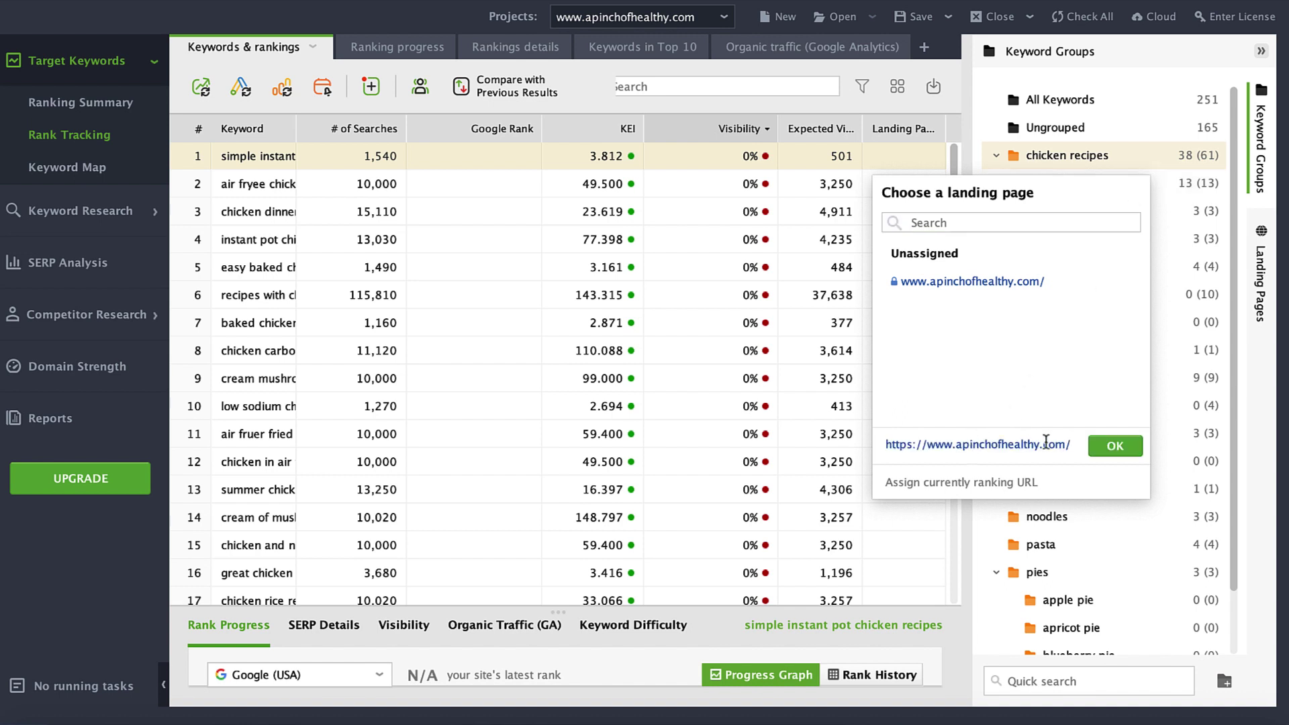
key(super+v)
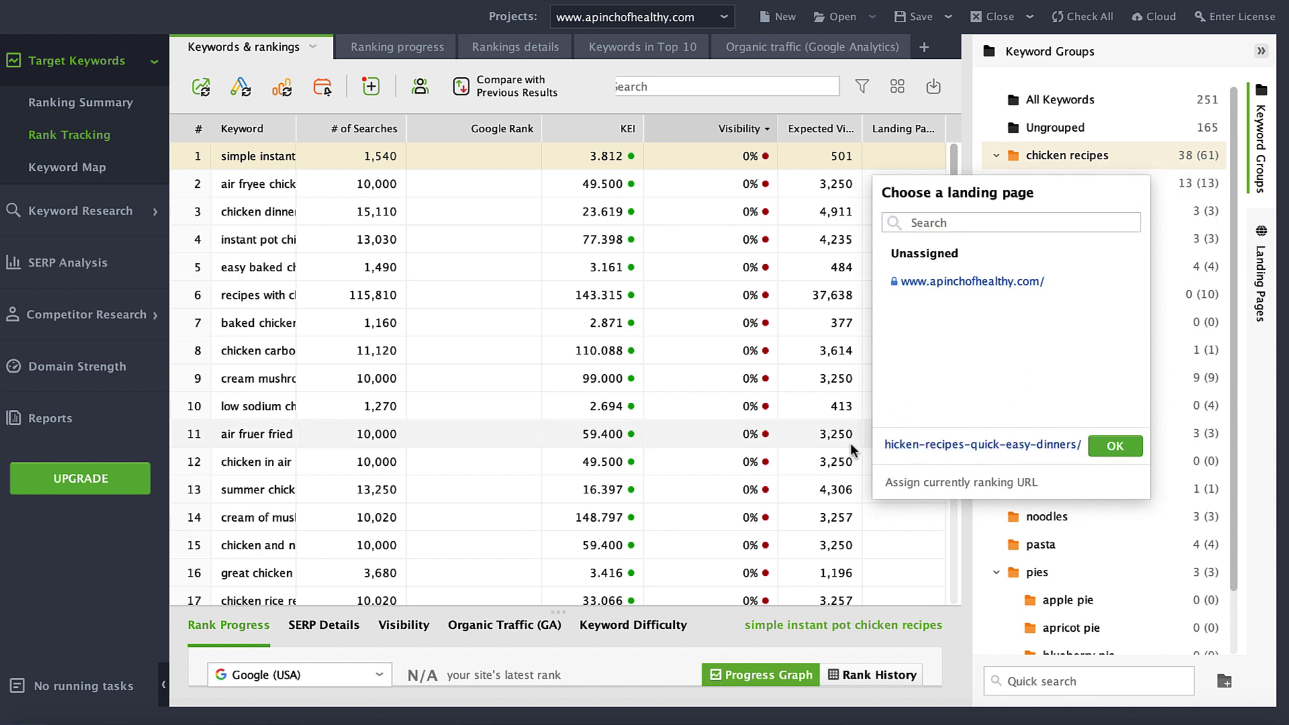
Confirm the landing page and list its 38 mapped chicken recipes keywords.
click(1115, 446)
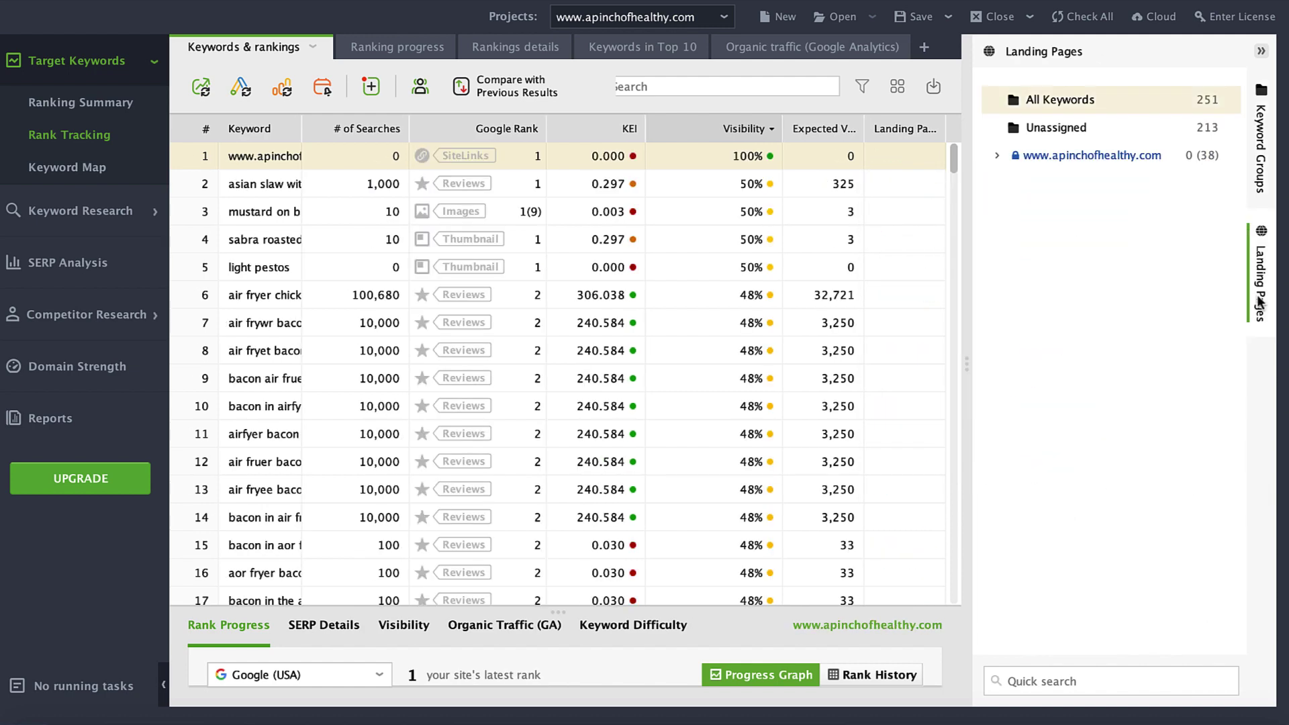
click(997, 156)
click(1084, 180)
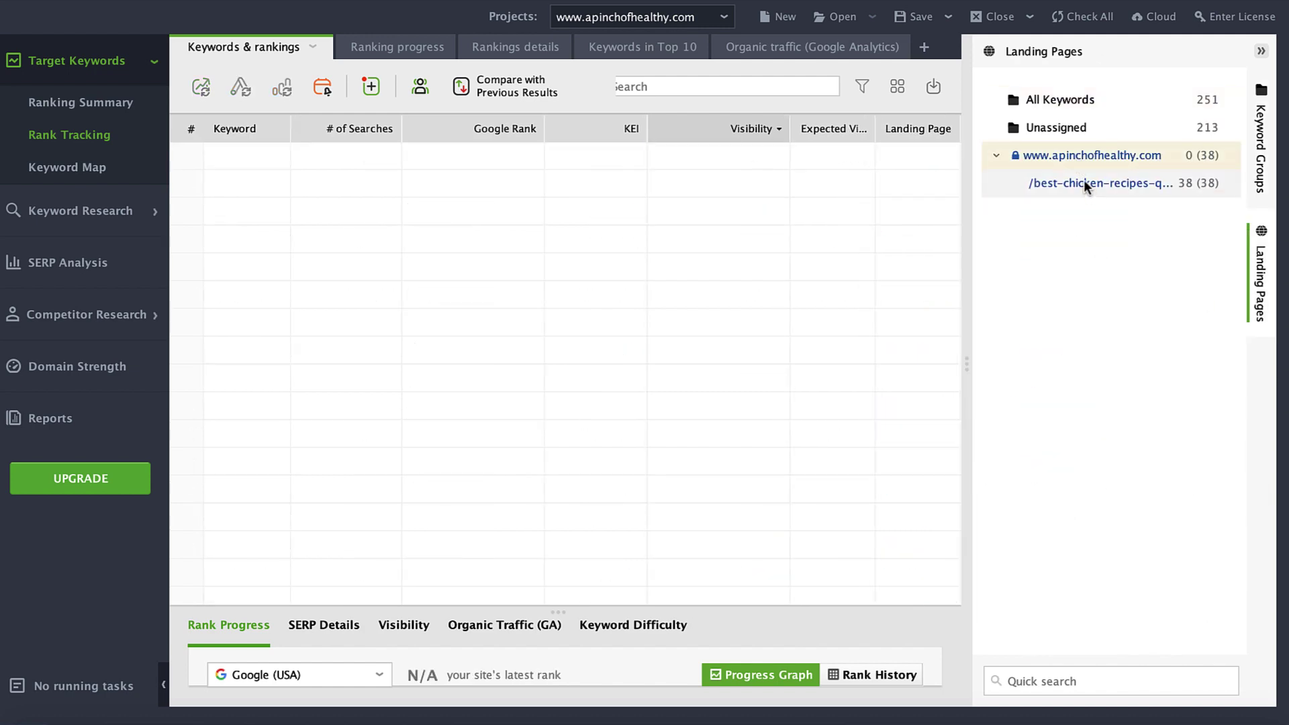
Return to the Keyword Groups tree, briefly hiding and restoring the groups panel.
click(1263, 151)
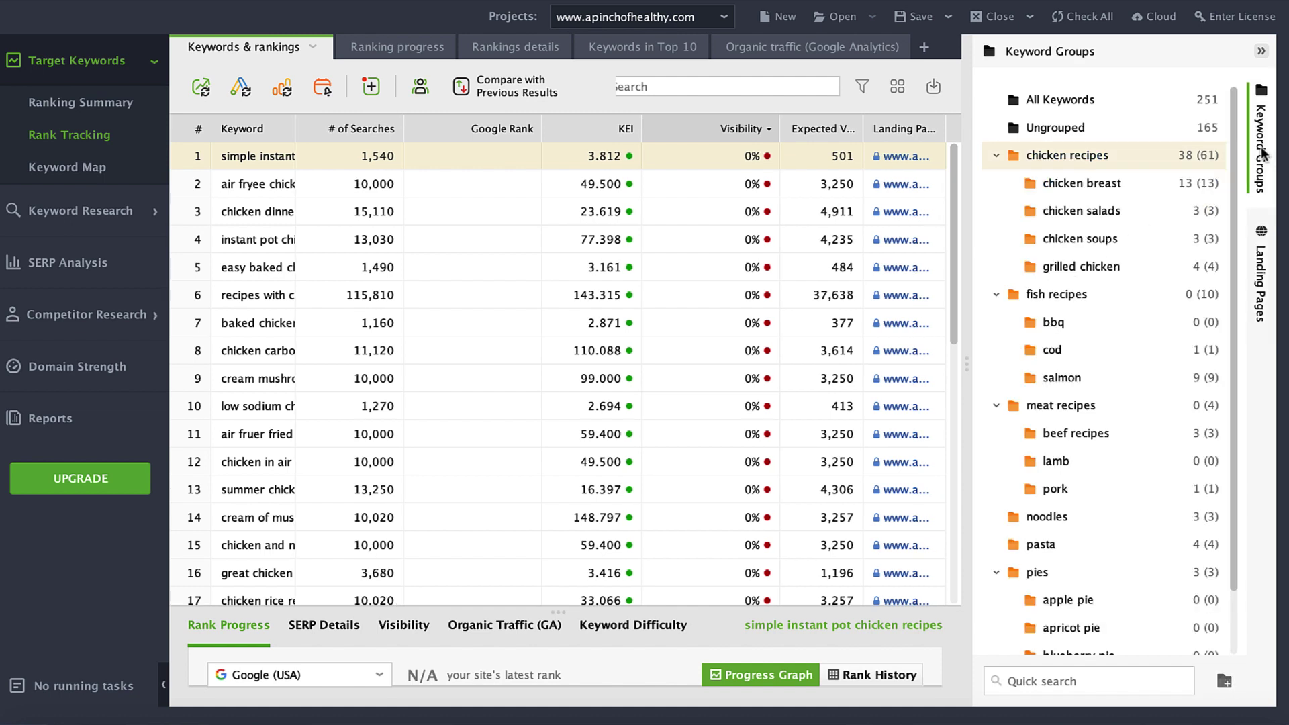
click(1262, 283)
click(1266, 170)
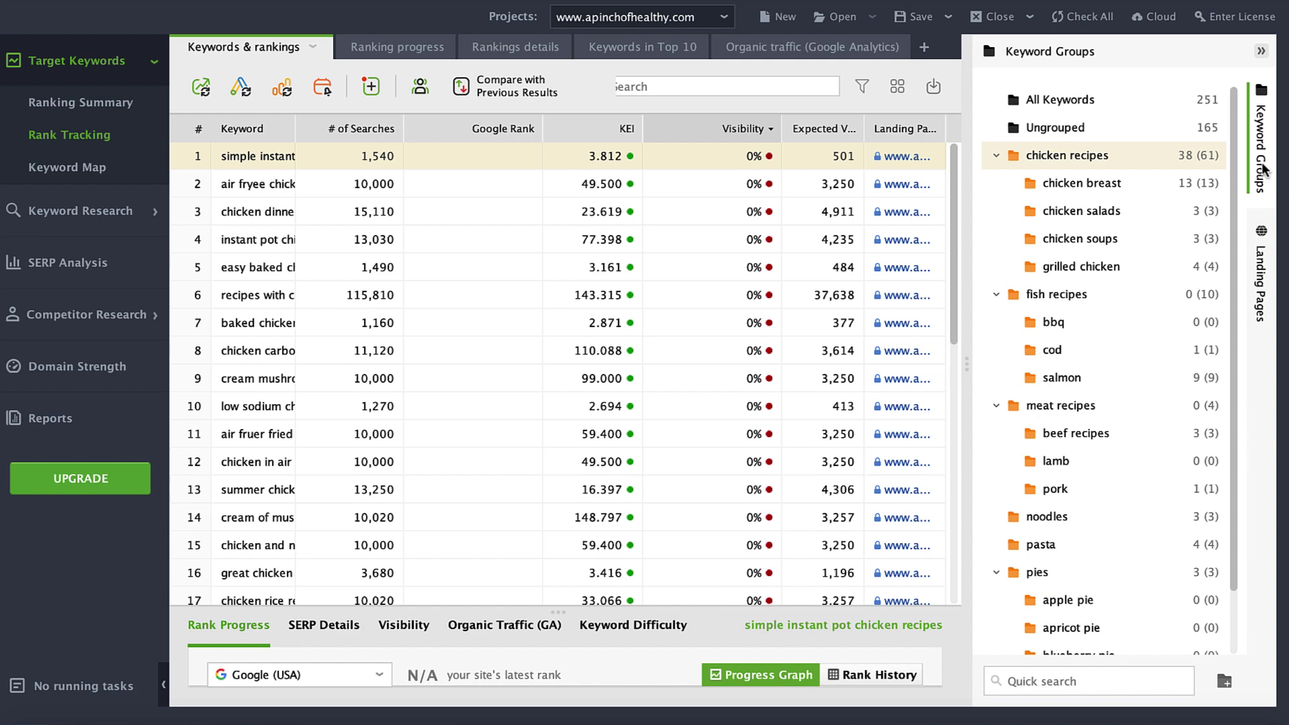
click(1261, 52)
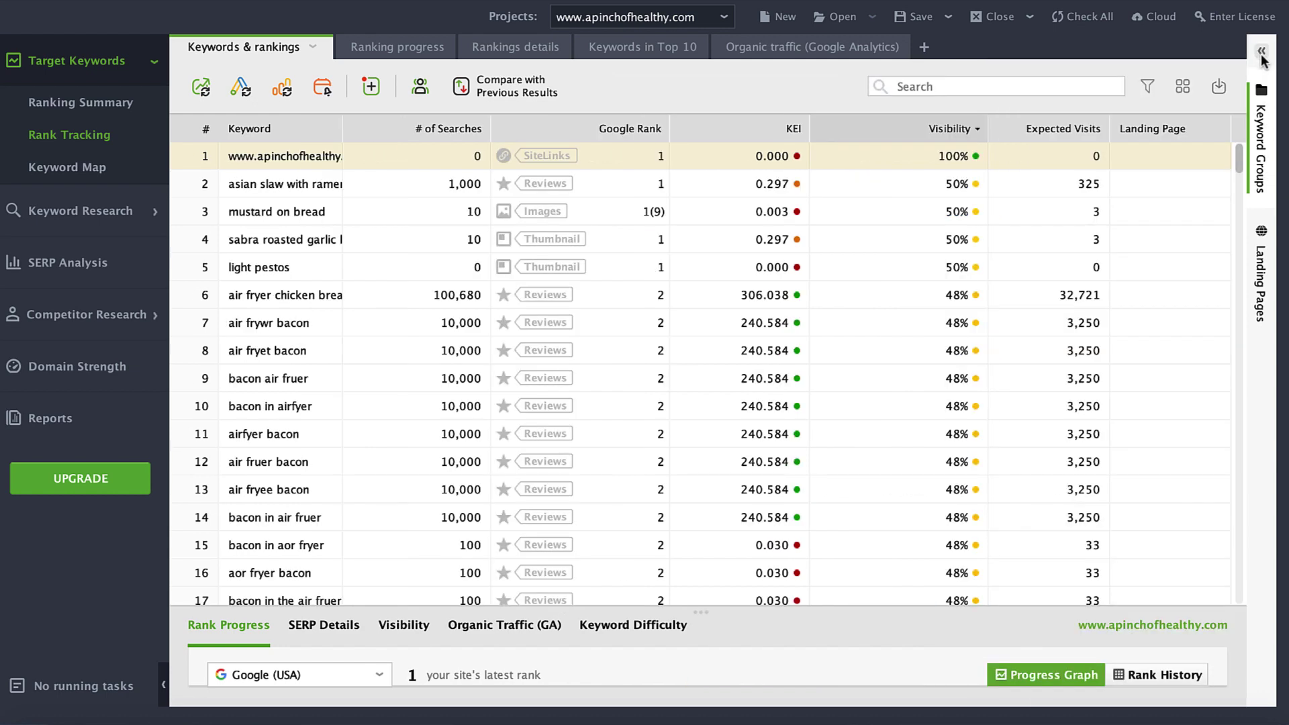
click(1262, 52)
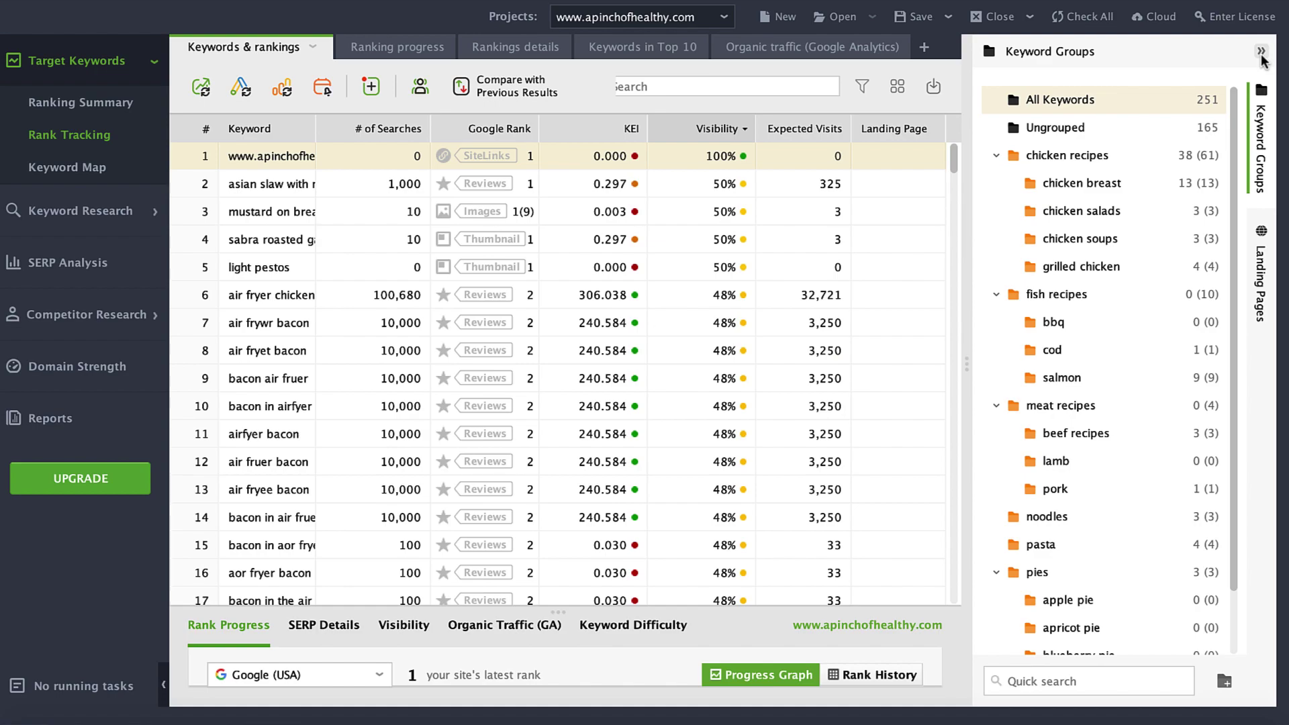